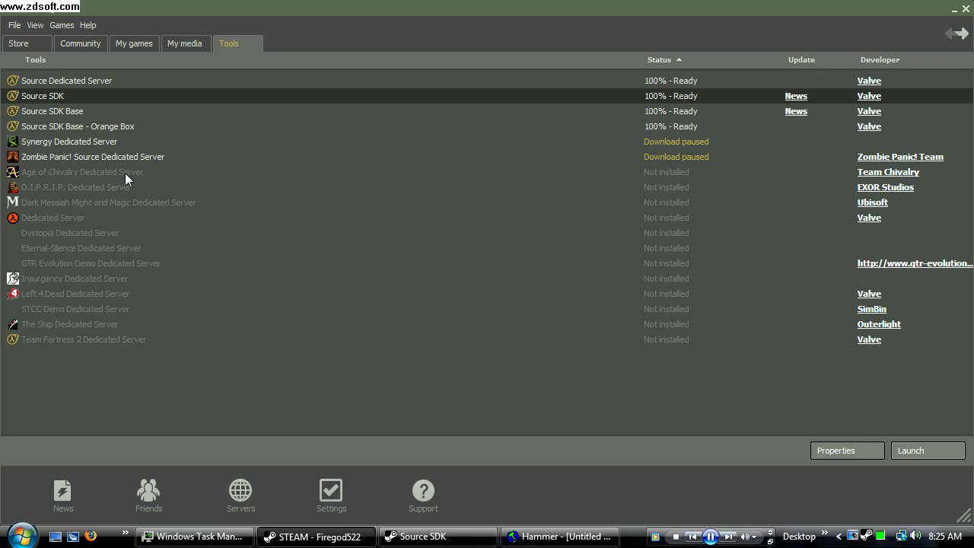
- Bring up the Source SDK window and keep Half-Life 2: Deathmatch as the current game for the Half-Life 2: Episode One engine
{"action": "left_click", "coordinate": [420, 536]}
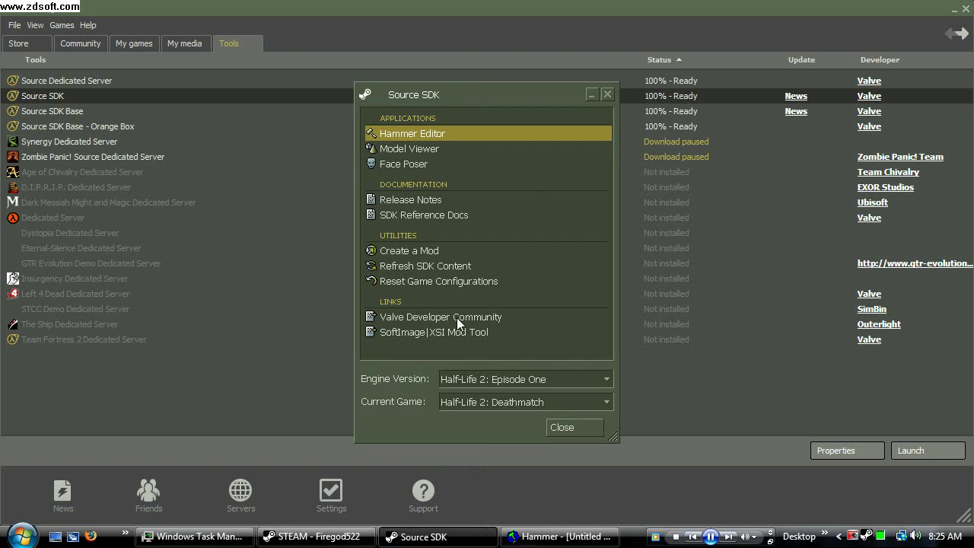
{"action": "left_click", "coordinate": [476, 401]}
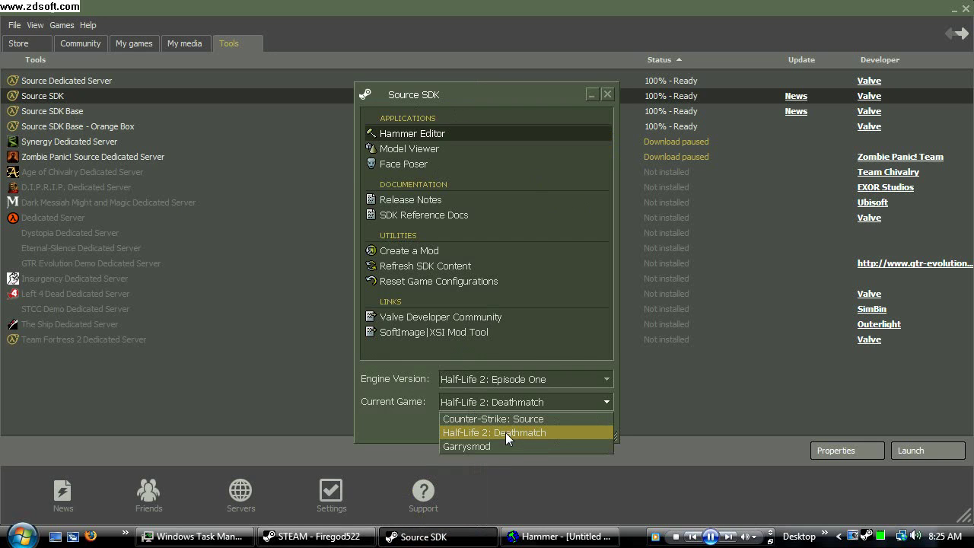
{"action": "left_click", "coordinate": [511, 407]}
{"action": "left_click", "coordinate": [507, 383]}
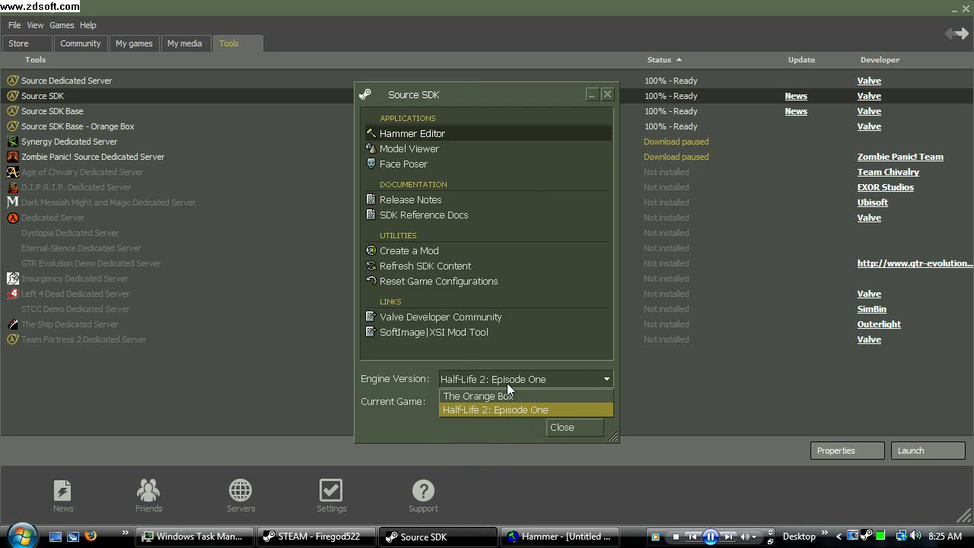
{"action": "left_click", "coordinate": [507, 383]}
{"action": "left_click", "coordinate": [503, 404]}
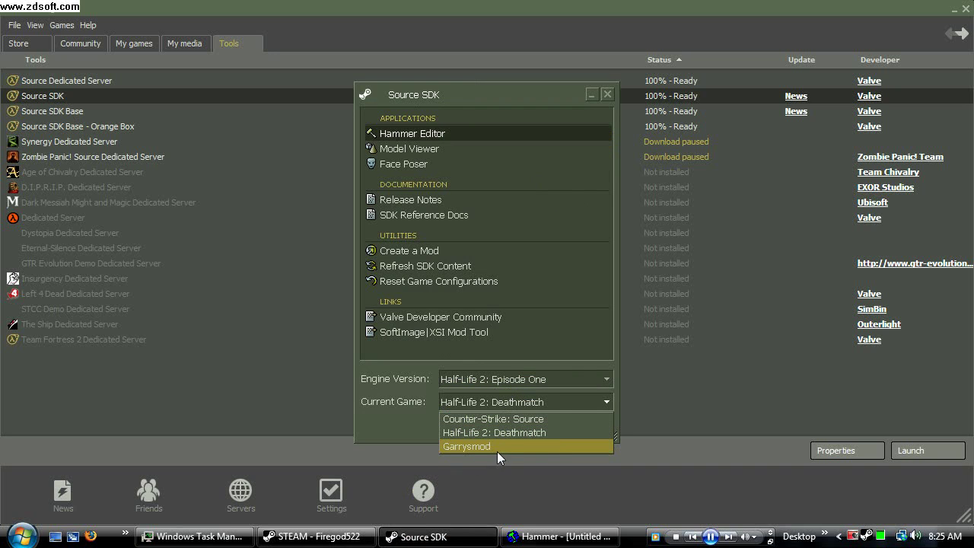
{"action": "left_click", "coordinate": [483, 436]}
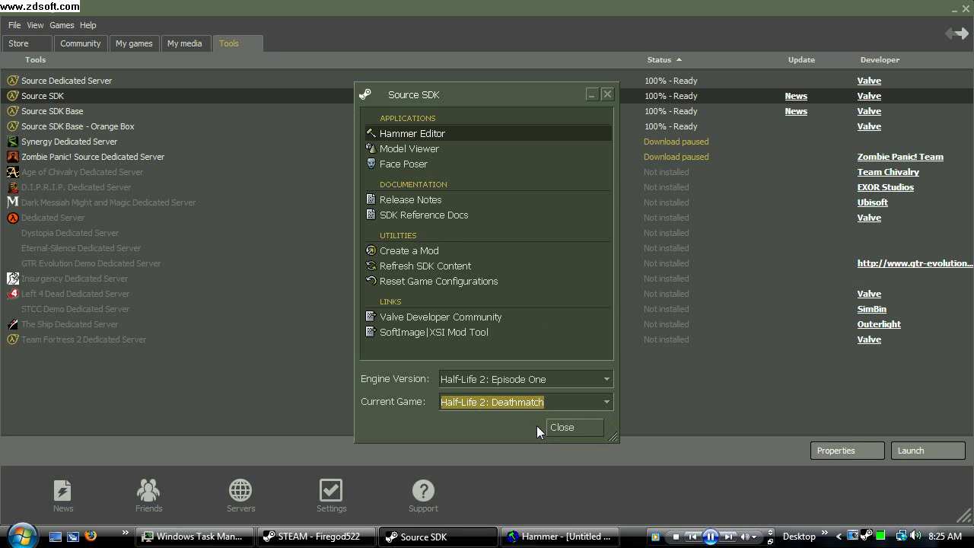
- Switch the engine version to The Orange Box and back to Half-Life 2: Episode One
{"action": "left_click", "coordinate": [531, 381]}
{"action": "left_click", "coordinate": [529, 397]}
{"action": "left_click", "coordinate": [531, 383]}
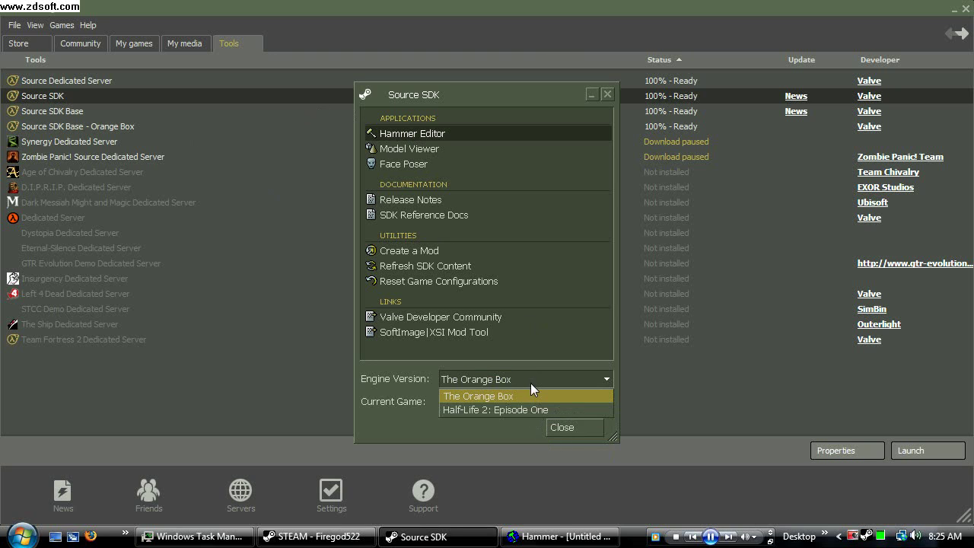
{"action": "left_click", "coordinate": [535, 410]}
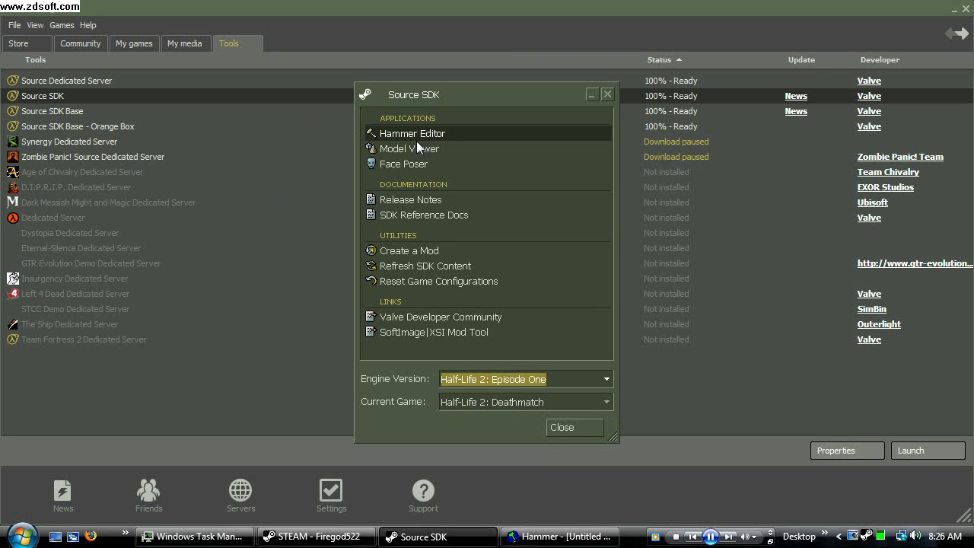
- In Hammer, get ready to draw a block and choose nature/grassfloor002a as the current texture, filtering by "grass"
{"action": "left_click", "coordinate": [573, 538]}
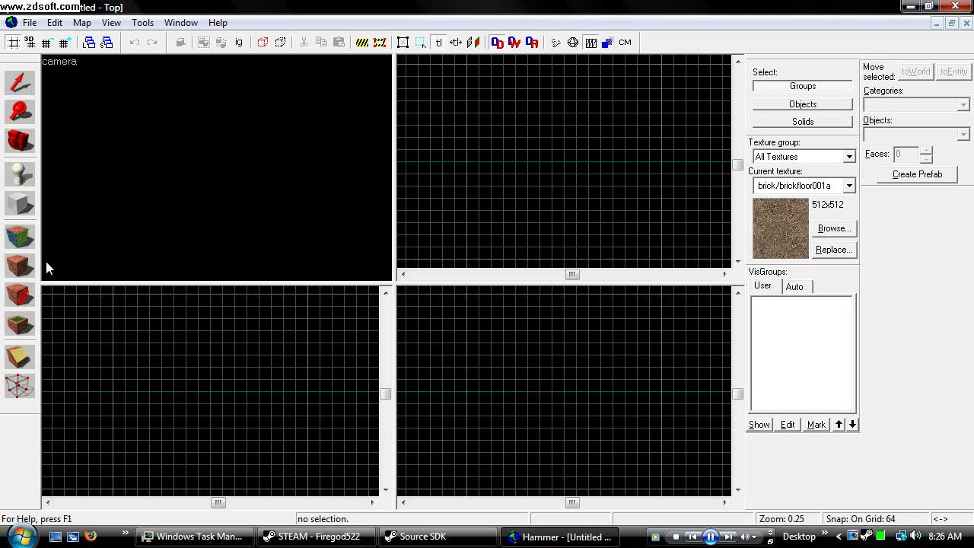
{"action": "left_click", "coordinate": [29, 208]}
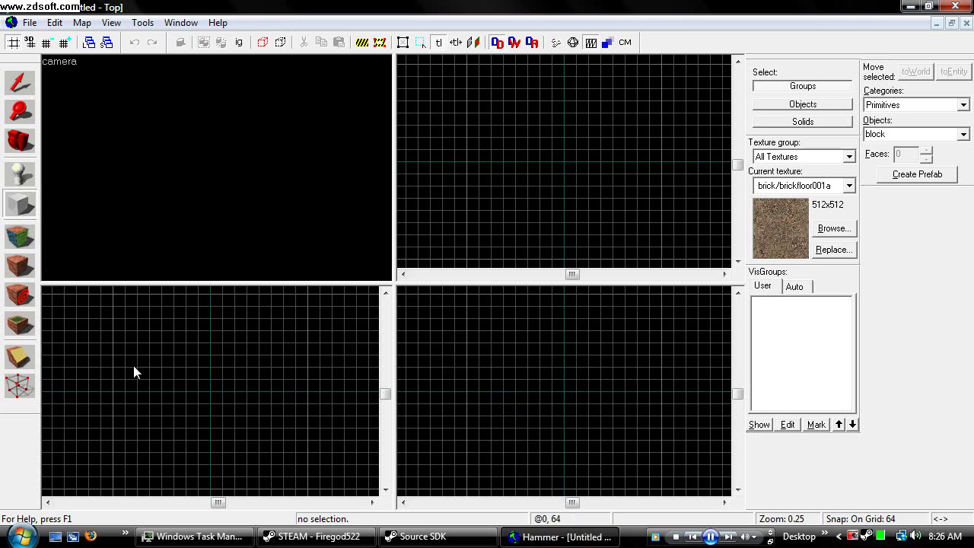
{"action": "left_click", "coordinate": [834, 230]}
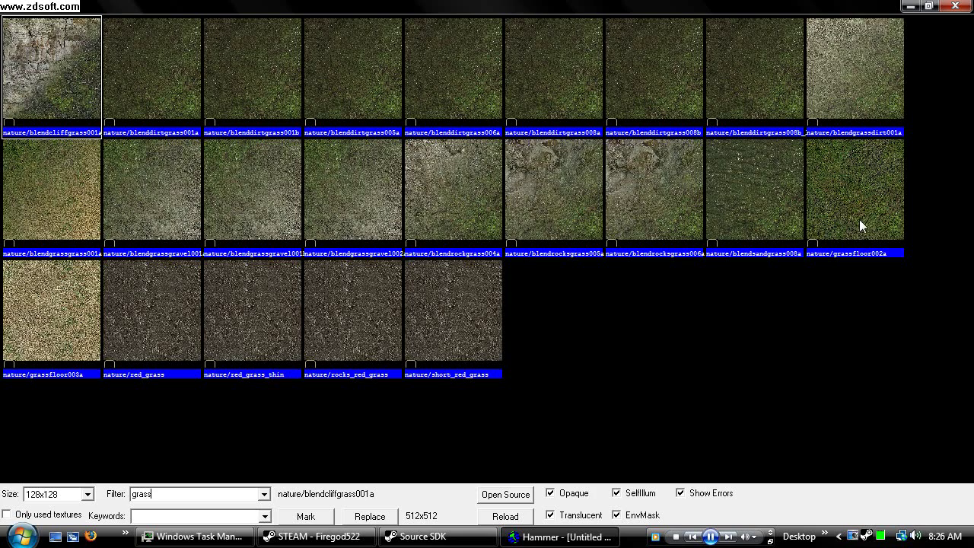
{"action": "double_click", "coordinate": [860, 219]}
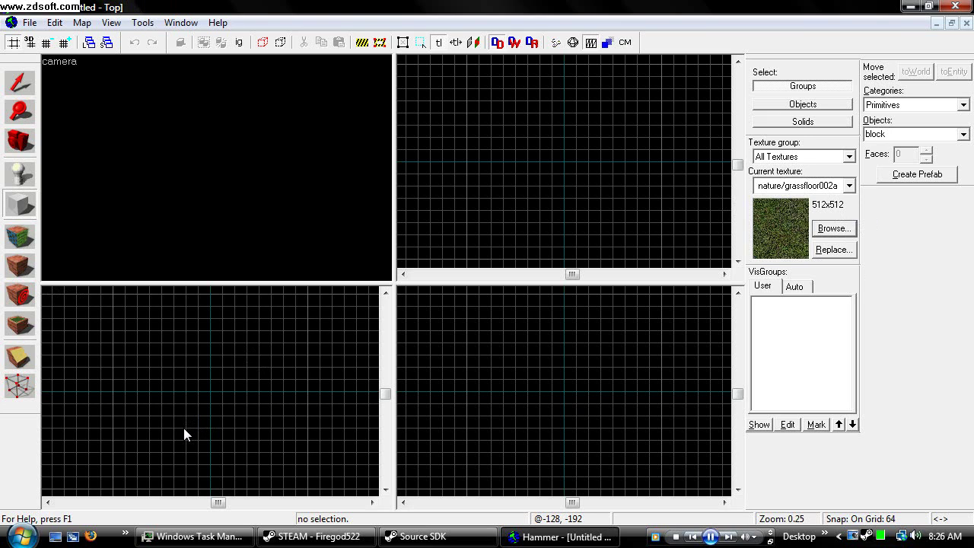
- Create a grass block 640 units wide, 640 long and 128 high, centred on the origin
{"action": "left_click_drag", "start_coordinate": [183, 428], "coordinate": [264, 361]}
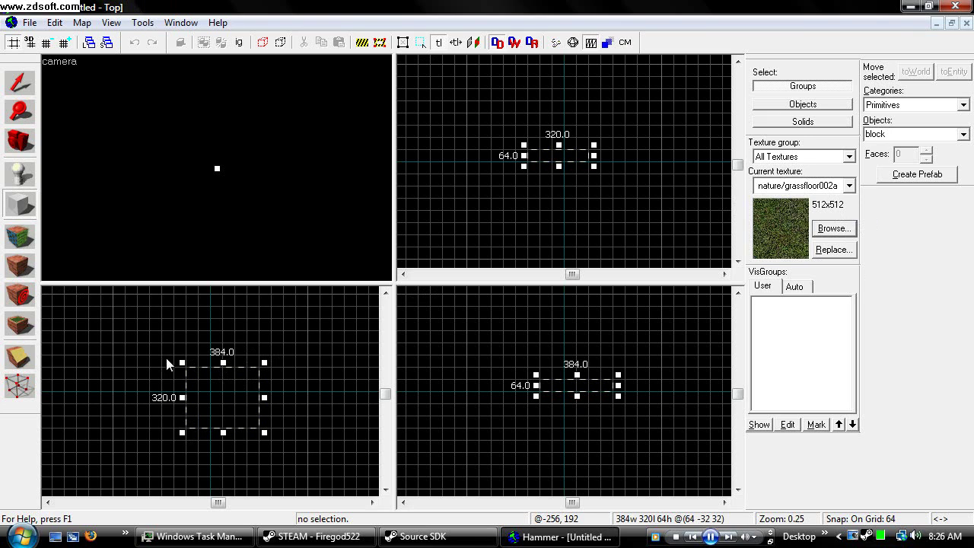
{"action": "left_click_drag", "start_coordinate": [182, 363], "coordinate": [131, 302]}
{"action": "left_click_drag", "start_coordinate": [248, 405], "coordinate": [266, 432]}
{"action": "mouse_move", "coordinate": [558, 388]}
{"action": "left_mouse_down"}
{"action": "mouse_move", "coordinate": [566, 421]}
{"action": "mouse_move", "coordinate": [563, 404]}
{"action": "left_mouse_up"}
{"action": "key", "text": "Return"}
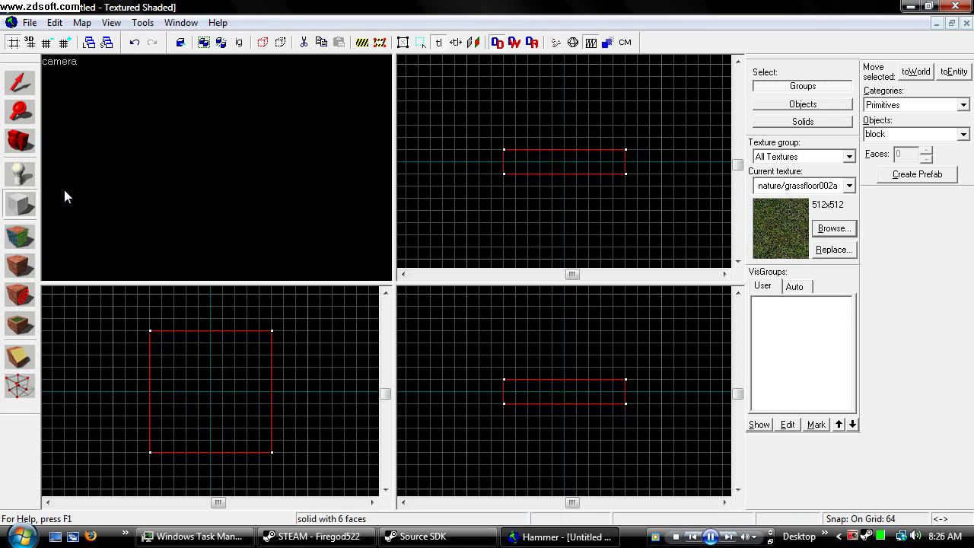
- Examine the new block from several angles in the 3D view and deselect it to see its grass texture
{"action": "left_click", "coordinate": [20, 141]}
{"action": "left_click_drag", "start_coordinate": [130, 323], "coordinate": [149, 344]}
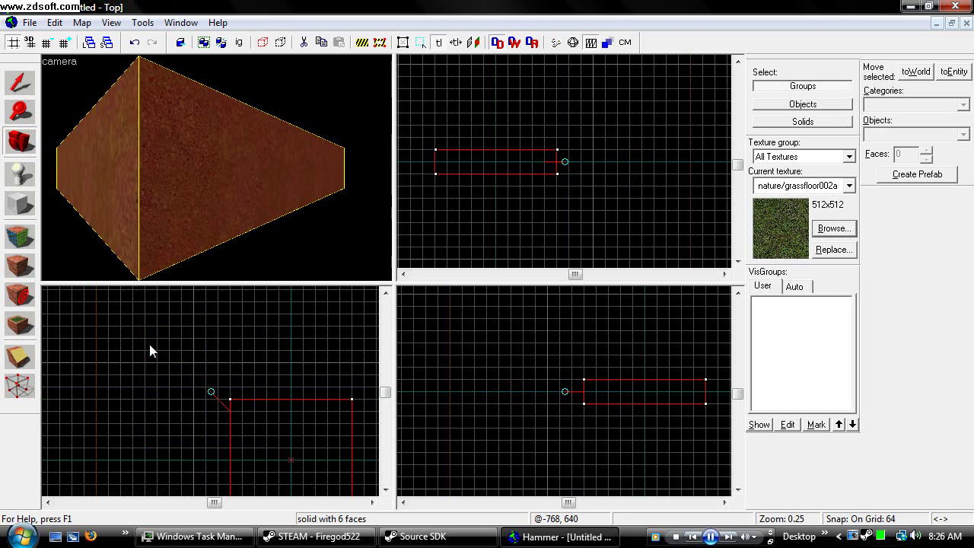
{"action": "key", "text": "z"}
{"action": "key", "text": "w"}
{"action": "key", "text": "d"}
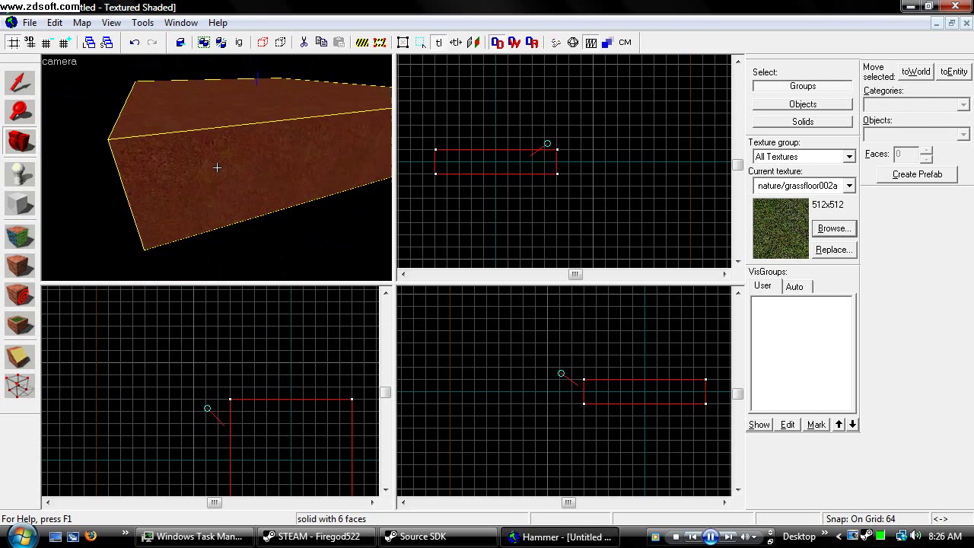
{"action": "key", "text": "s"}
{"action": "key", "text": "d"}
{"action": "key", "text": "z"}
{"action": "left_click", "coordinate": [21, 84]}
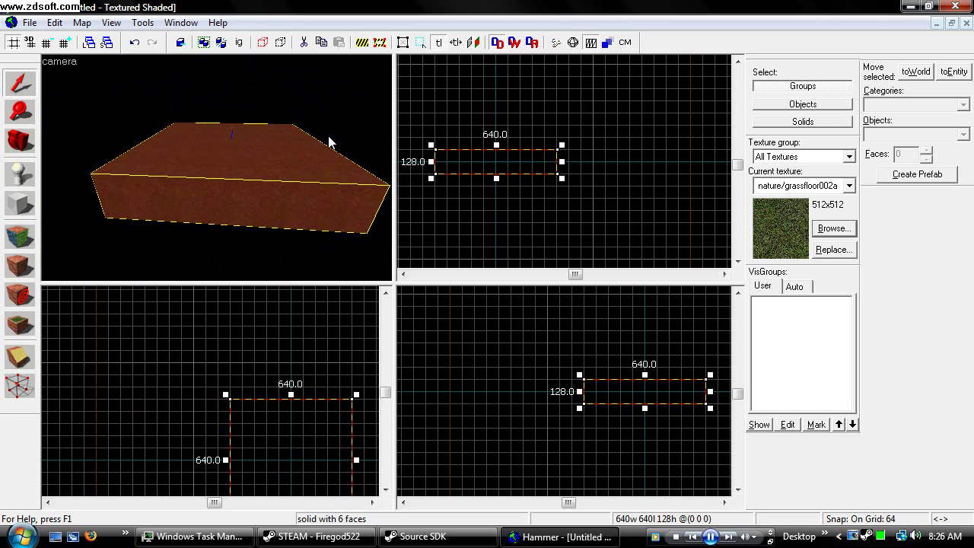
{"action": "left_click", "coordinate": [329, 137]}
{"action": "key", "text": "d"}
{"action": "key", "text": "w"}
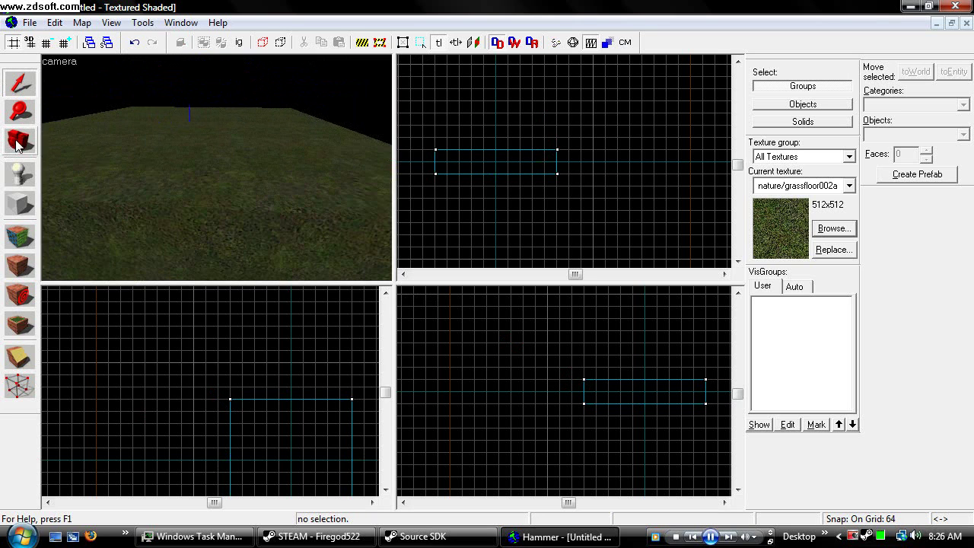
- Fly the camera around the block and set the camera view's rendering to 3D Textured
{"action": "left_click", "coordinate": [17, 143]}
{"action": "key", "text": "z"}
{"action": "key", "text": "s"}
{"action": "key", "text": "d"}
{"action": "key", "text": "z"}
{"action": "left_click", "coordinate": [66, 63]}
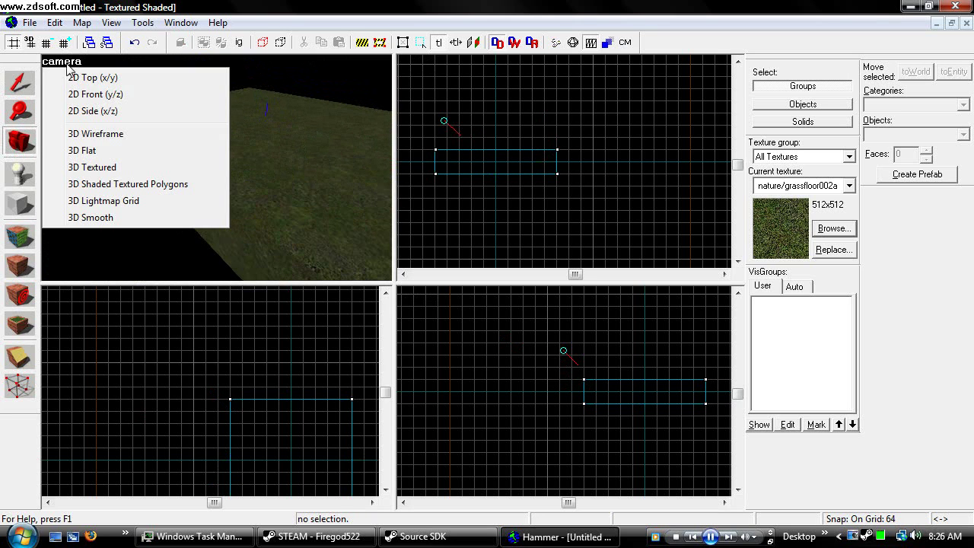
{"action": "left_click", "coordinate": [113, 167]}
{"action": "key", "text": "z"}
{"action": "key", "text": "z"}
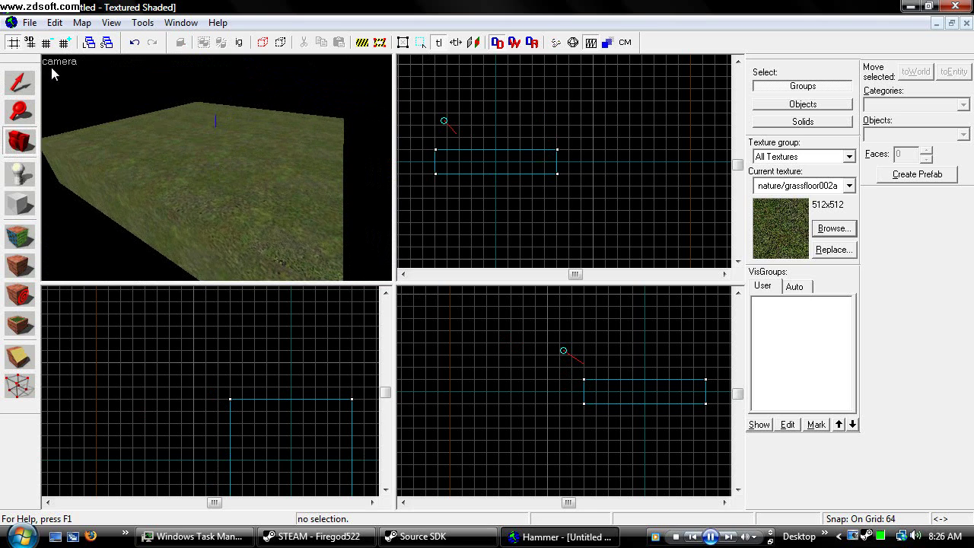
- Set the camera view to 3D Shaded Textured Polygons and examine the block's shading from several sides
{"action": "left_click", "coordinate": [54, 69]}
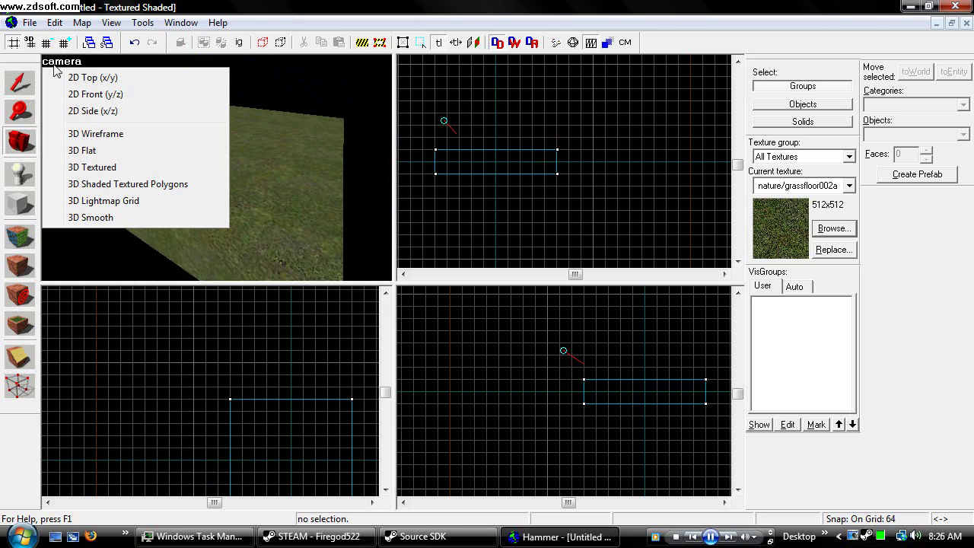
{"action": "left_click", "coordinate": [119, 189]}
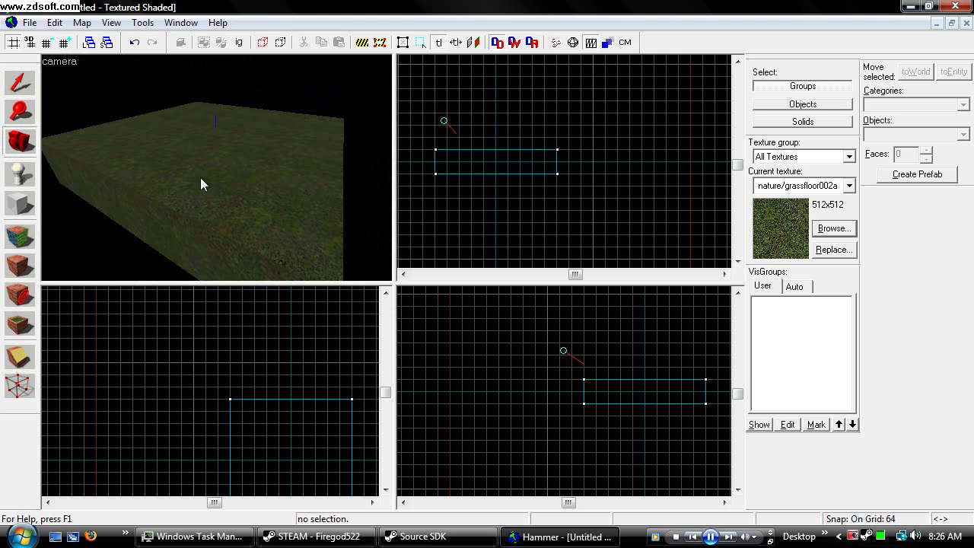
{"action": "key", "text": "z"}
{"action": "key", "text": "d"}
{"action": "key", "text": "s"}
{"action": "key", "text": "d"}
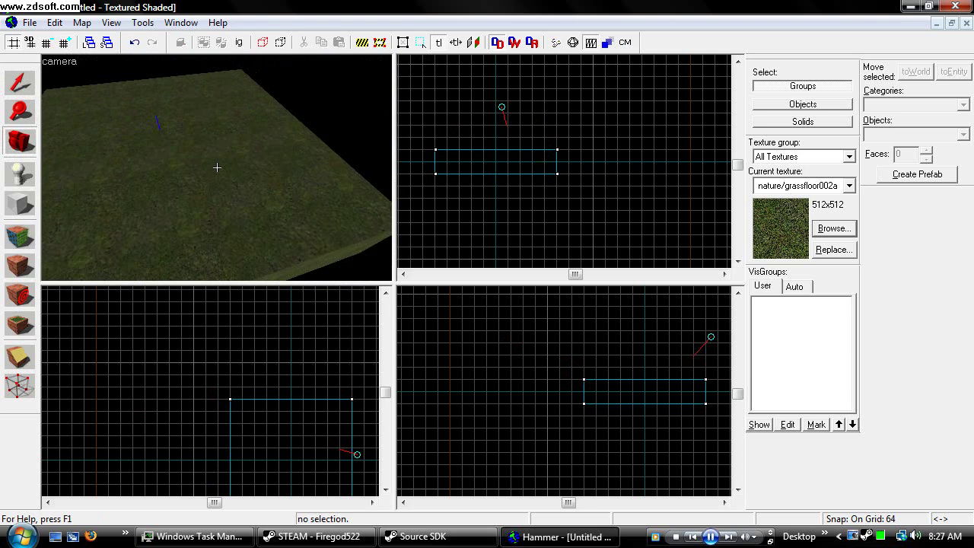
{"action": "key", "text": "z"}
{"action": "key", "text": "s"}
{"action": "key", "text": "a"}
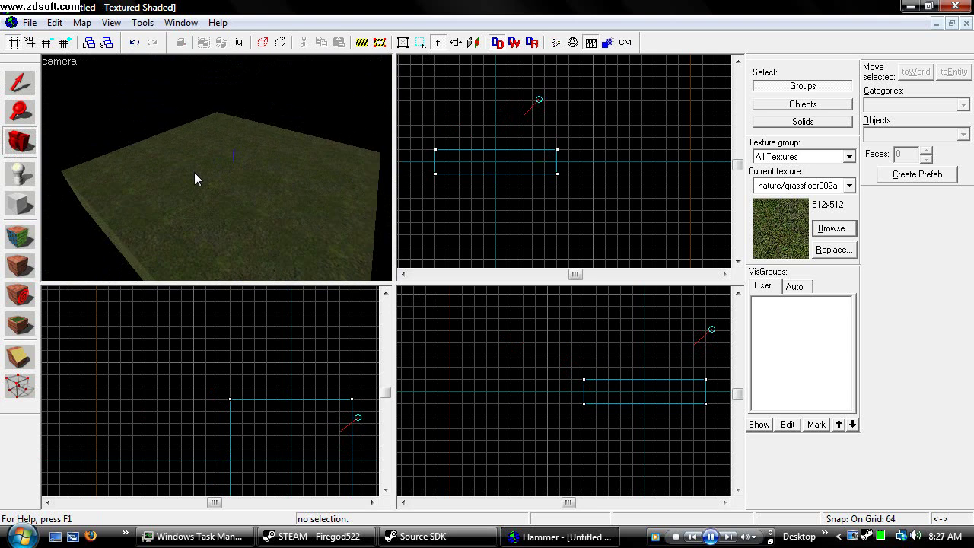
{"action": "key", "text": "d"}
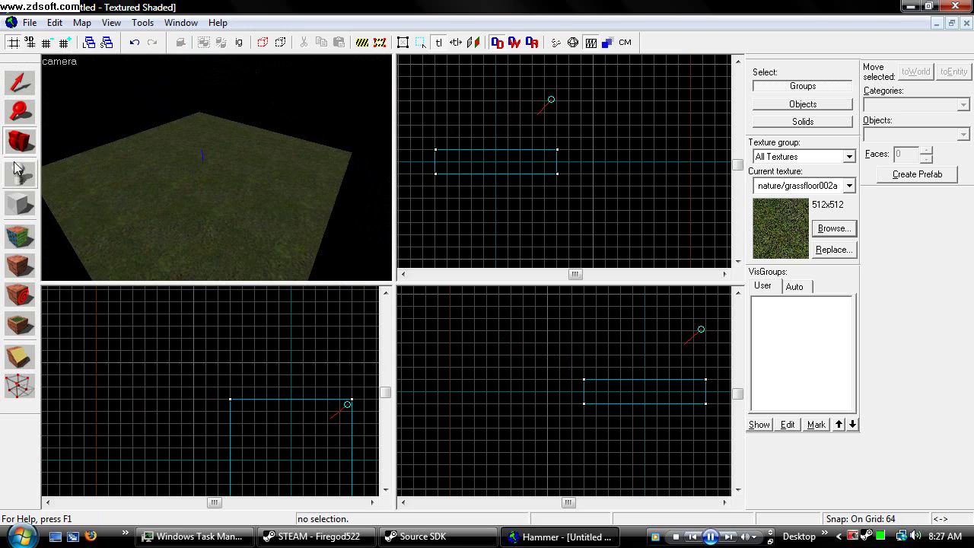
- Return to the Selection tool and set the camera view to 3D Textured
{"action": "left_click", "coordinate": [14, 87]}
{"action": "left_click", "coordinate": [52, 60]}
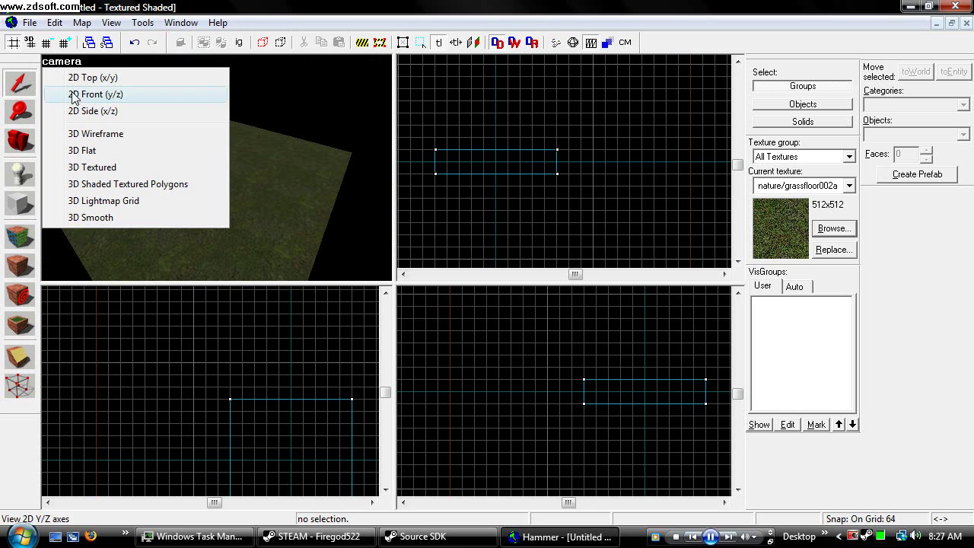
{"action": "left_click", "coordinate": [97, 163]}
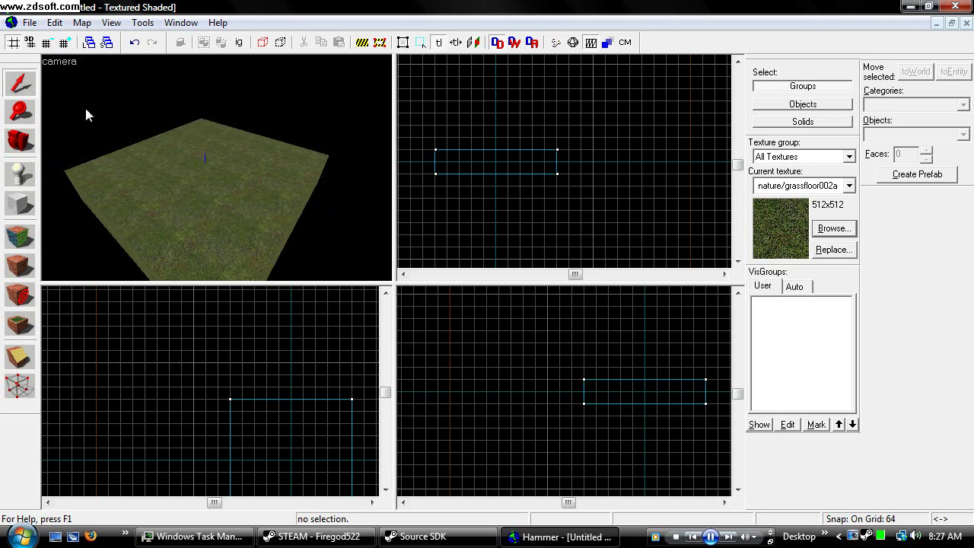
- Select the grass block and open the displacement settings for all of its faces
{"action": "left_click", "coordinate": [183, 167]}
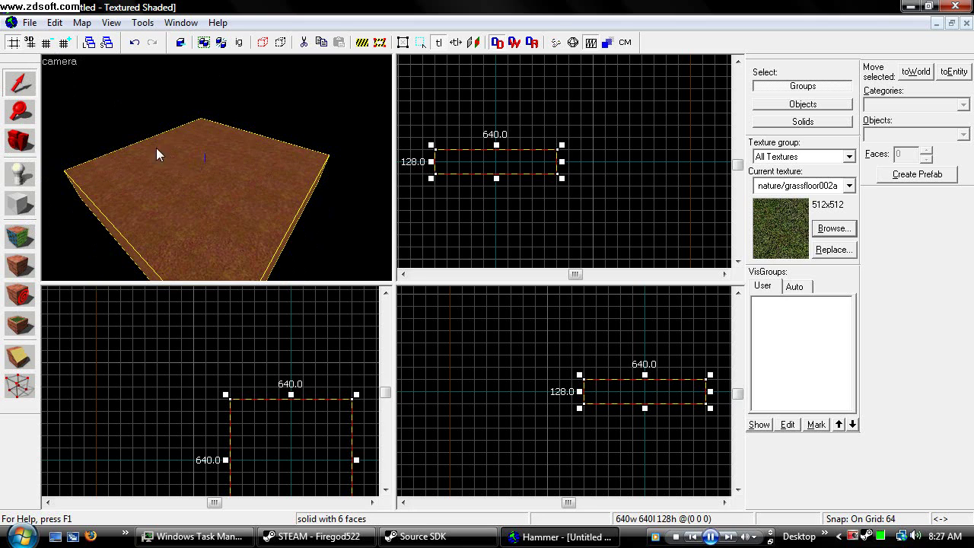
{"action": "left_click", "coordinate": [23, 237]}
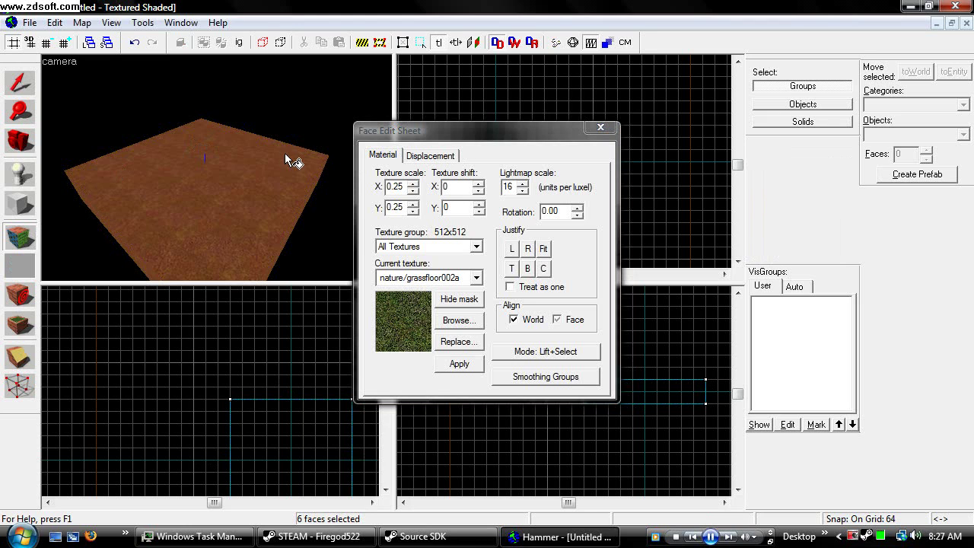
{"action": "key", "text": "a"}
{"action": "key", "text": "s"}
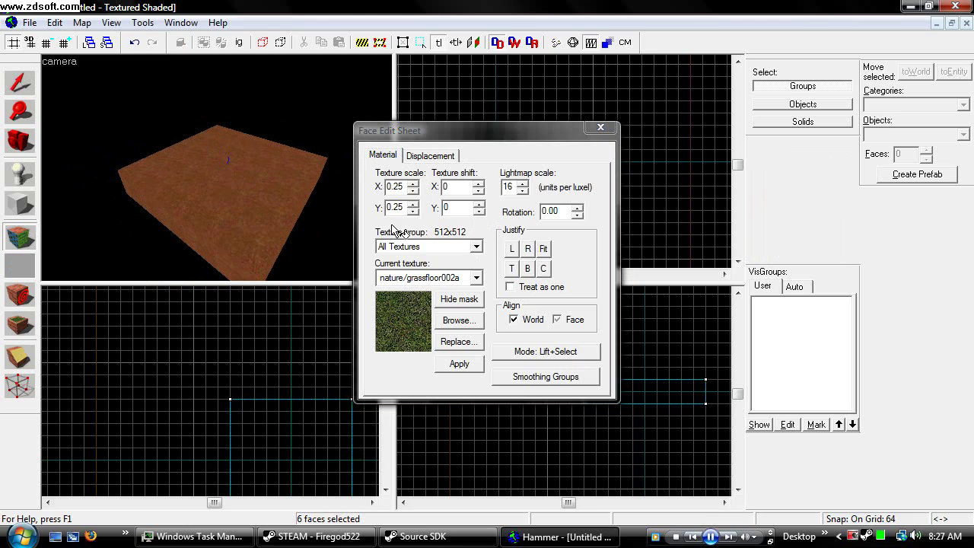
{"action": "left_click", "coordinate": [430, 157]}
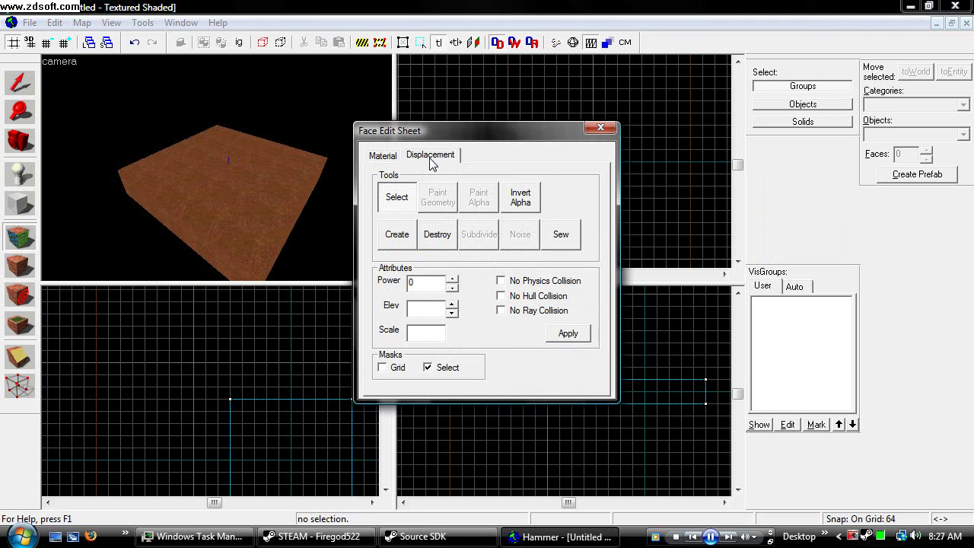
- Create a displacement with power 3 on all faces of the grass block
{"action": "left_click", "coordinate": [397, 245]}
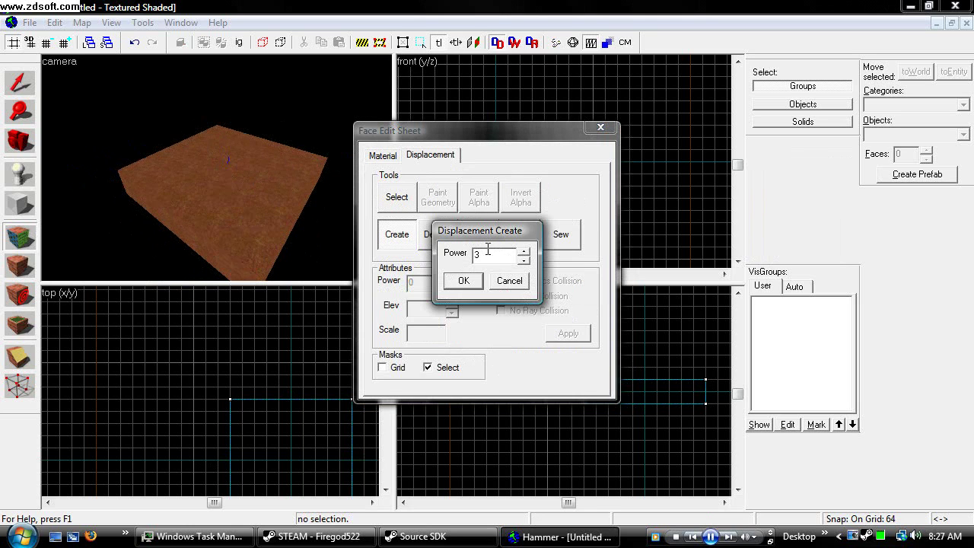
{"action": "left_click", "coordinate": [524, 252]}
{"action": "left_click", "coordinate": [524, 261]}
{"action": "left_click", "coordinate": [523, 261]}
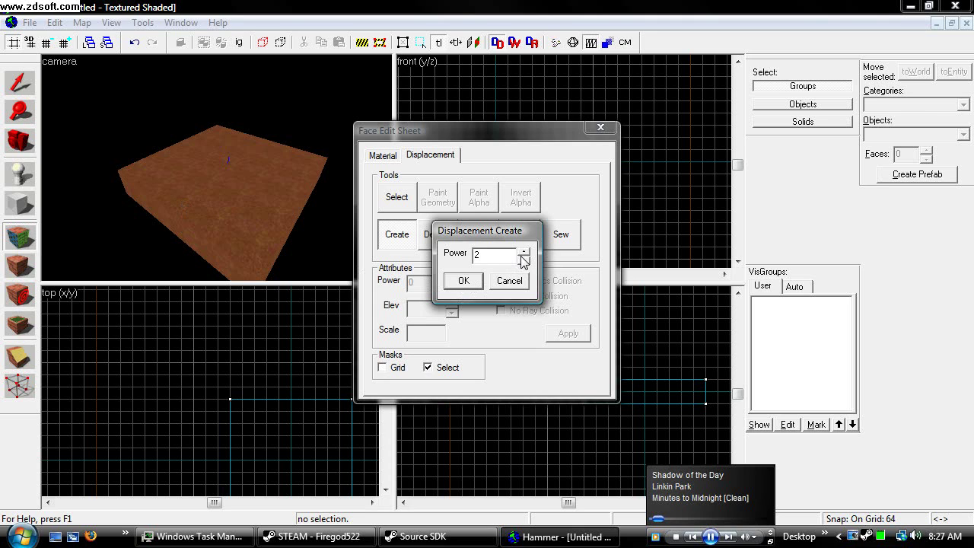
{"action": "left_click", "coordinate": [525, 259]}
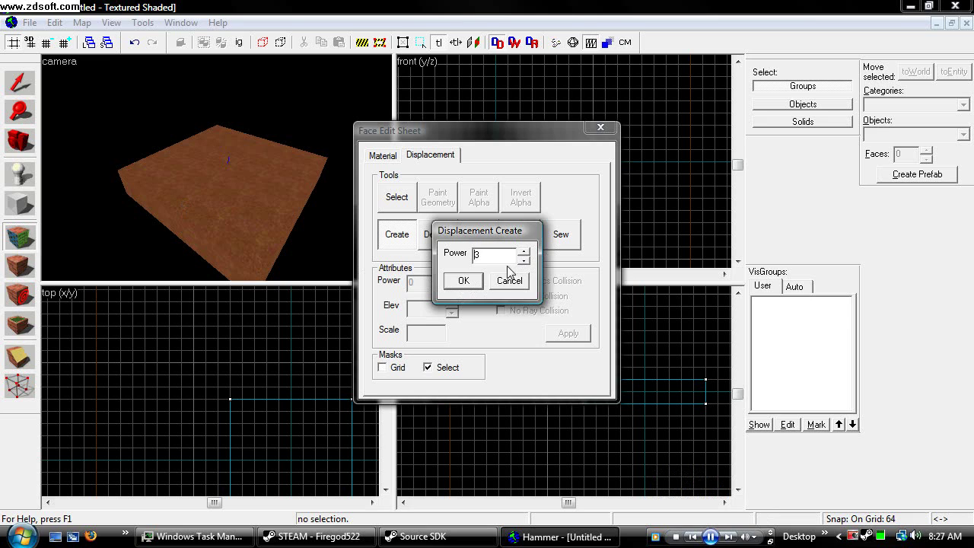
{"action": "left_click", "coordinate": [526, 253]}
{"action": "left_click", "coordinate": [525, 262]}
{"action": "left_click", "coordinate": [469, 286]}
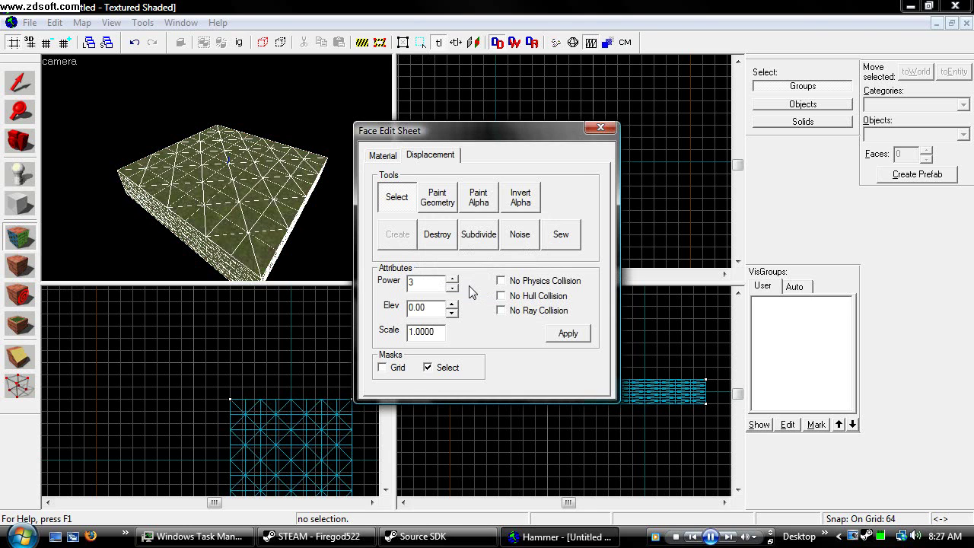
{"action": "scroll", "coordinate": [203, 190], "scroll_direction": "up", "scroll_amount": 4}
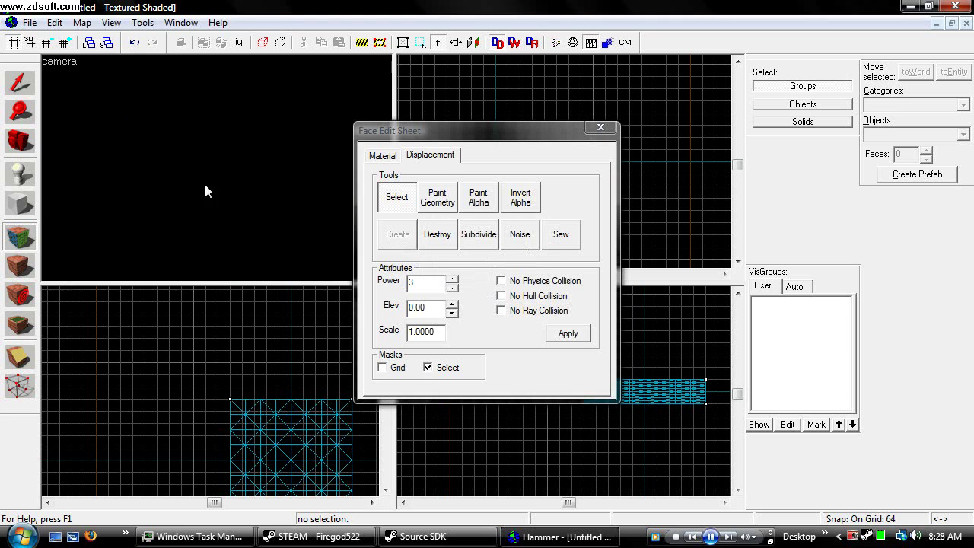
- Open the Paint Geometry settings for the displaced block and look through the Axis options, keeping Face Normal
{"action": "scroll", "coordinate": [207, 186], "scroll_direction": "down", "scroll_amount": 2}
{"action": "scroll", "coordinate": [216, 196], "scroll_direction": "down", "scroll_amount": 3}
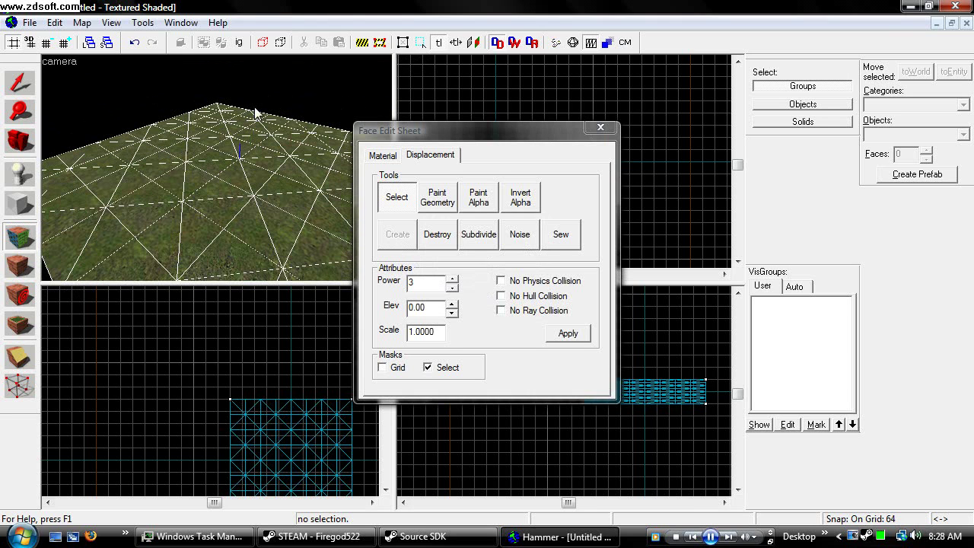
{"action": "scroll", "coordinate": [240, 202], "scroll_direction": "down", "scroll_amount": 2}
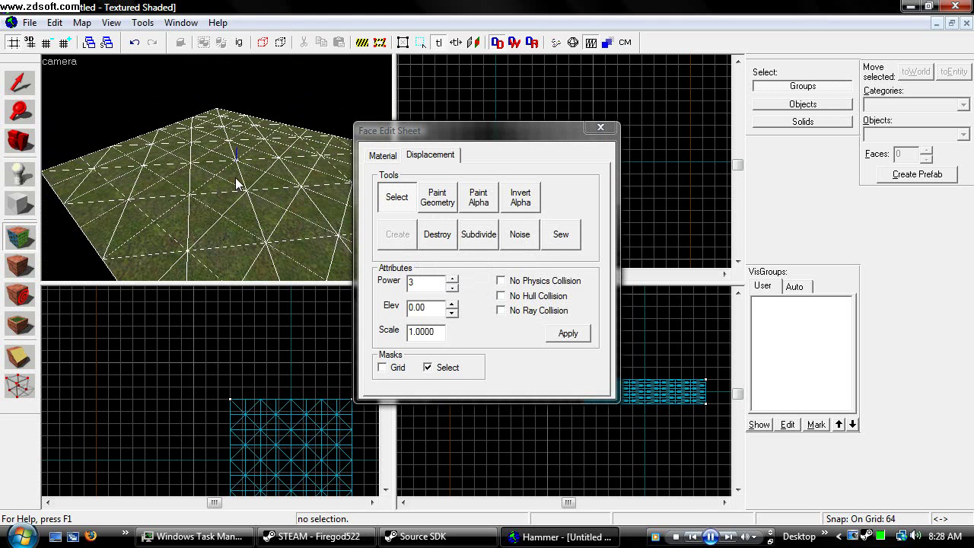
{"action": "left_click", "coordinate": [439, 200]}
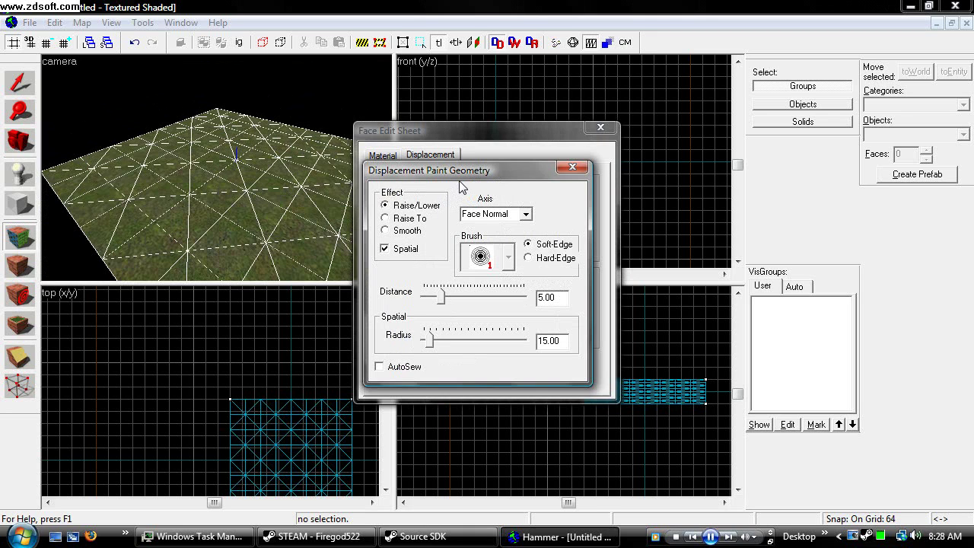
{"action": "left_click", "coordinate": [527, 216]}
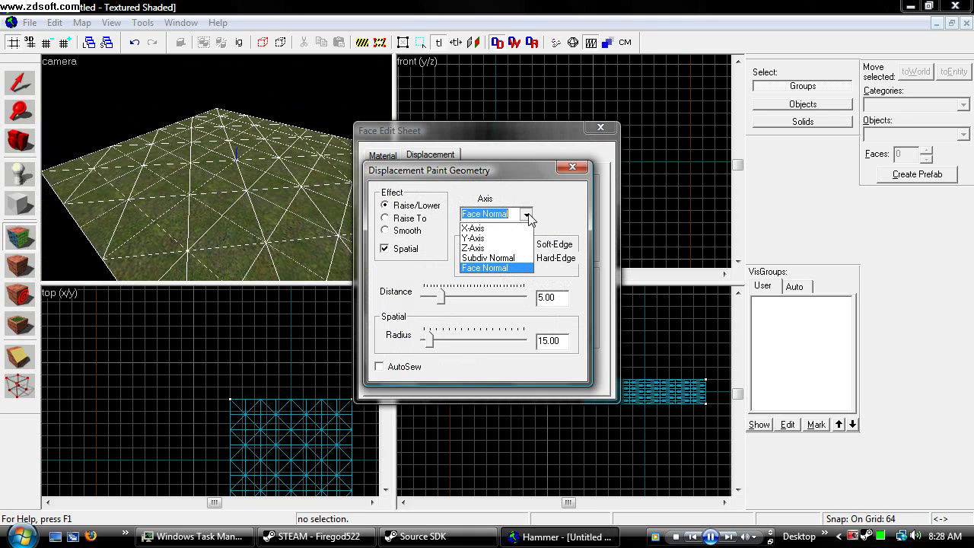
{"action": "left_click", "coordinate": [527, 217]}
{"action": "left_click", "coordinate": [526, 216]}
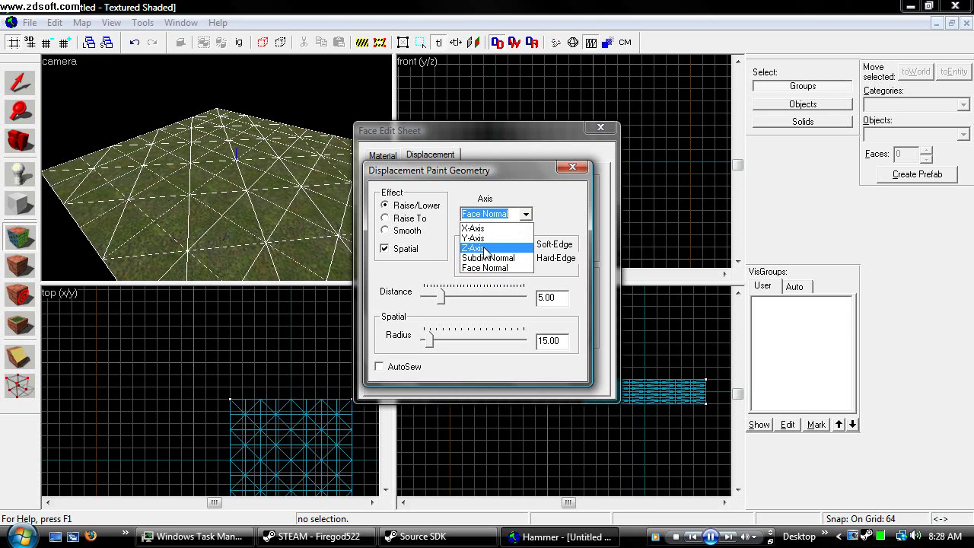
{"action": "left_click", "coordinate": [527, 214]}
{"action": "left_click", "coordinate": [527, 213]}
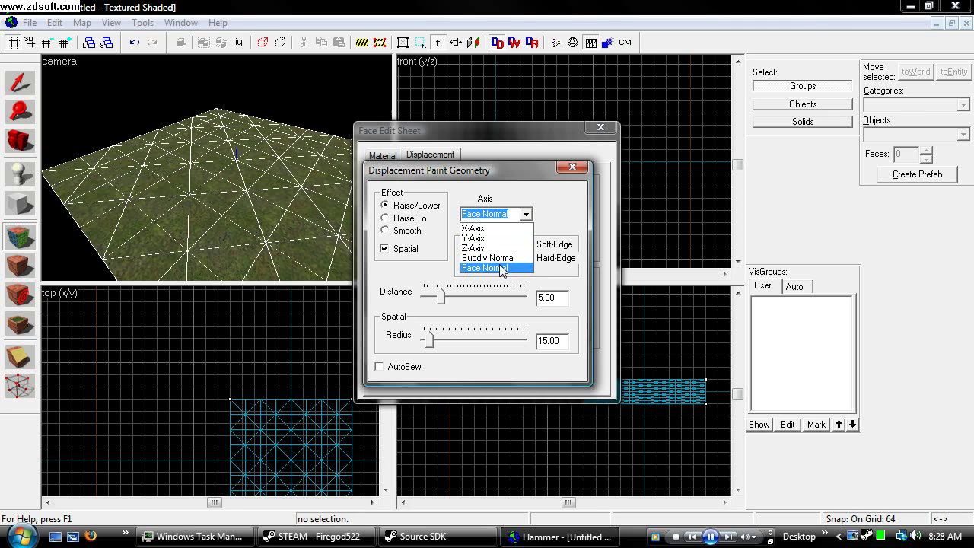
{"action": "left_click", "coordinate": [525, 215]}
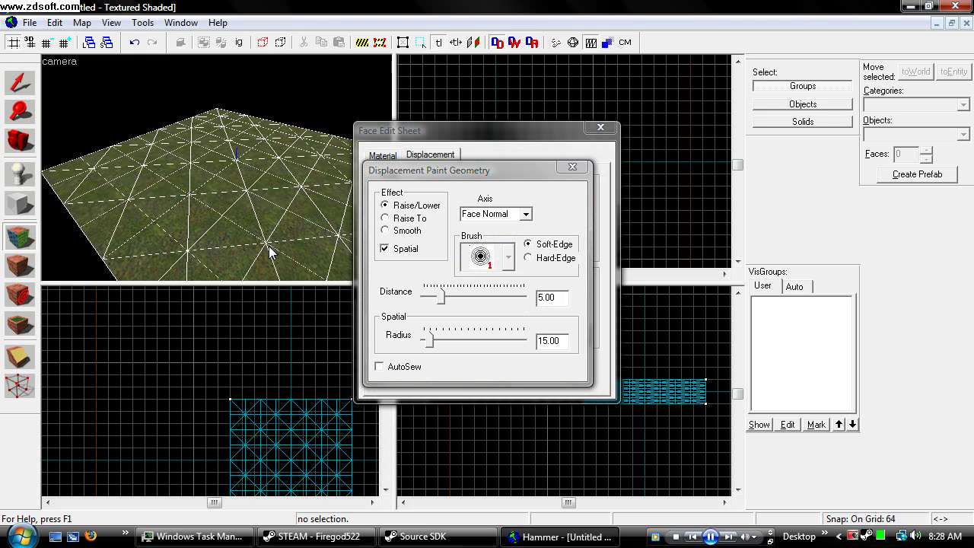
- Raise a peak near the middle of the block's top face along the Face Normal with a brush radius of 15
{"action": "left_click_drag", "start_coordinate": [431, 340], "coordinate": [460, 343]}
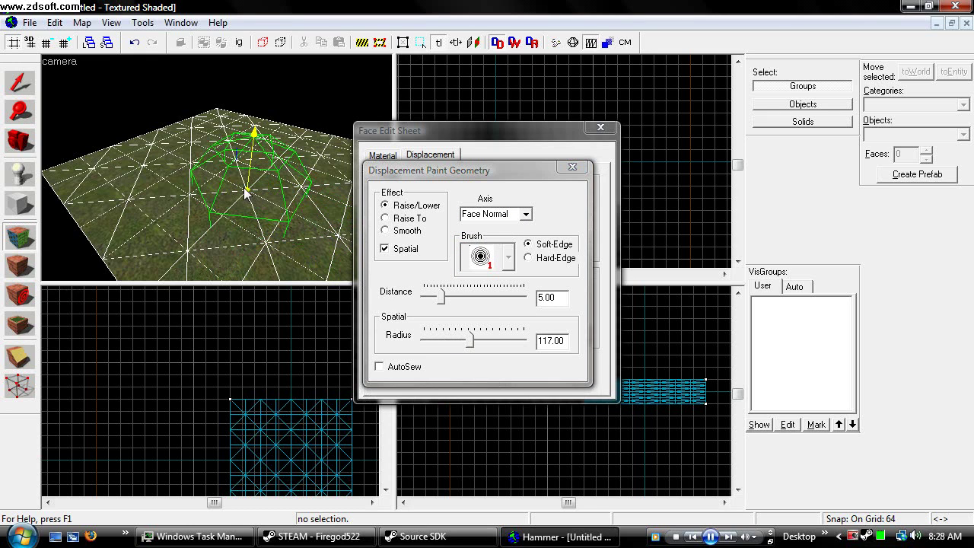
{"action": "left_click_drag", "start_coordinate": [470, 341], "coordinate": [432, 344]}
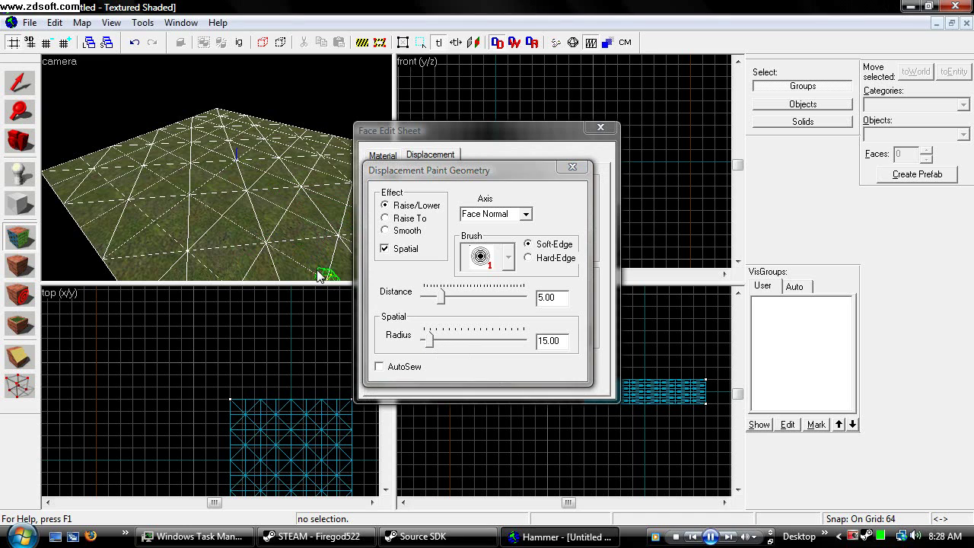
{"action": "key", "text": "d"}
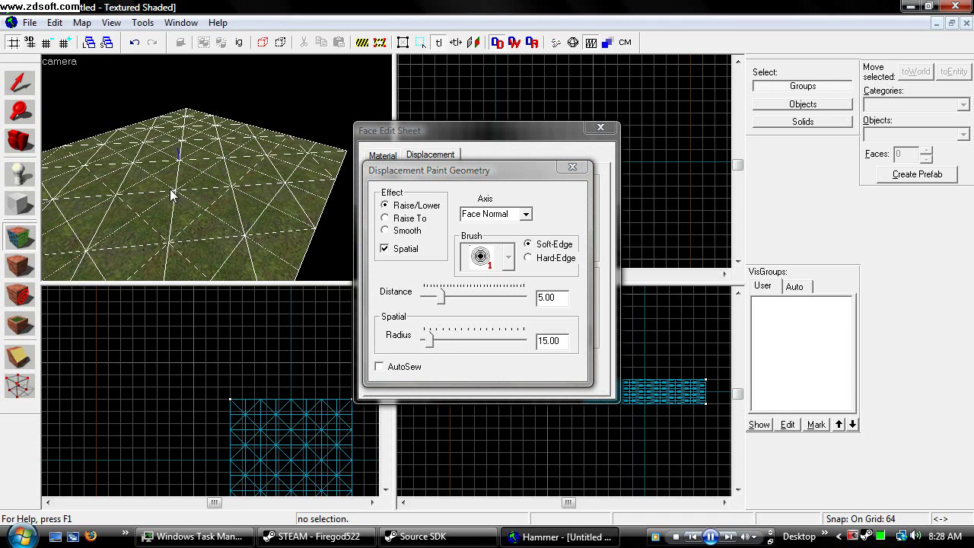
{"action": "key", "text": "a"}
{"action": "left_click", "coordinate": [184, 190]}
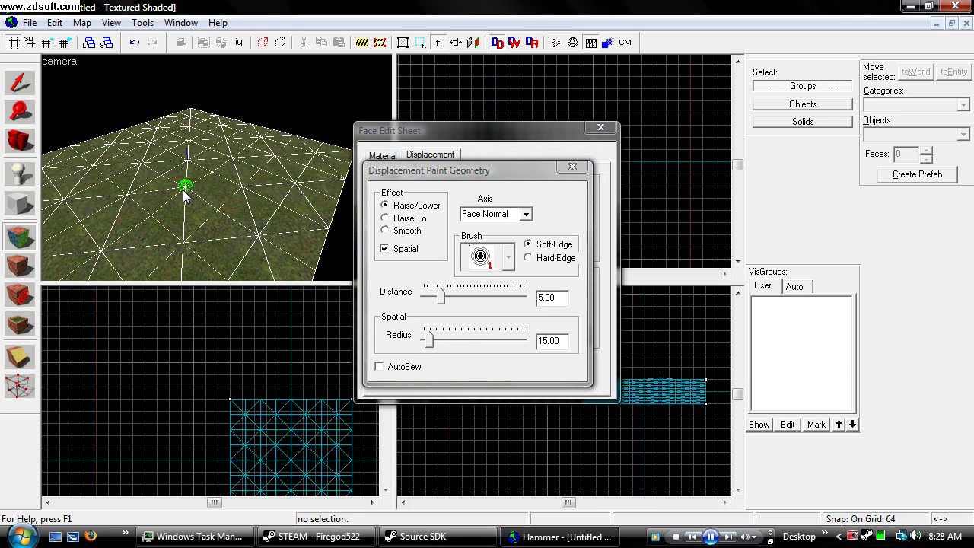
{"action": "left_click", "coordinate": [185, 179]}
{"action": "left_click", "coordinate": [184, 180]}
{"action": "left_click", "coordinate": [185, 178]}
- Raise the mesh points in front of and beside the peak to widen it
{"action": "key", "text": "a"}
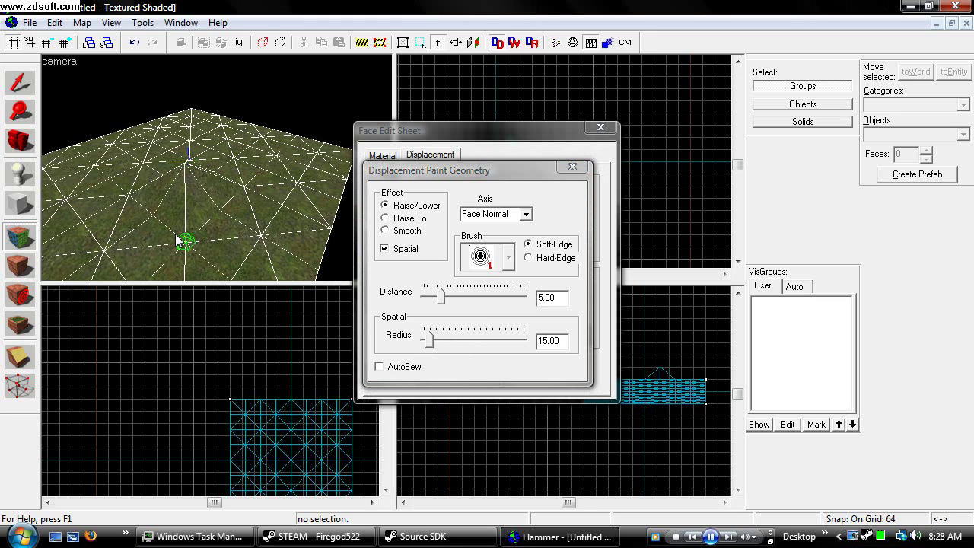
{"action": "left_click", "coordinate": [153, 211]}
{"action": "left_click", "coordinate": [152, 214]}
{"action": "left_click", "coordinate": [184, 234]}
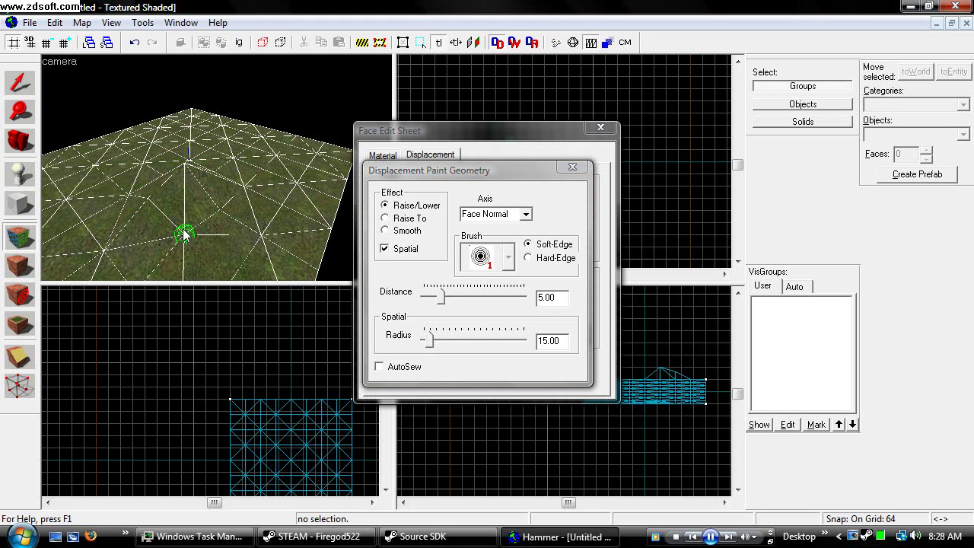
{"action": "left_click", "coordinate": [184, 233]}
{"action": "left_click", "coordinate": [185, 231]}
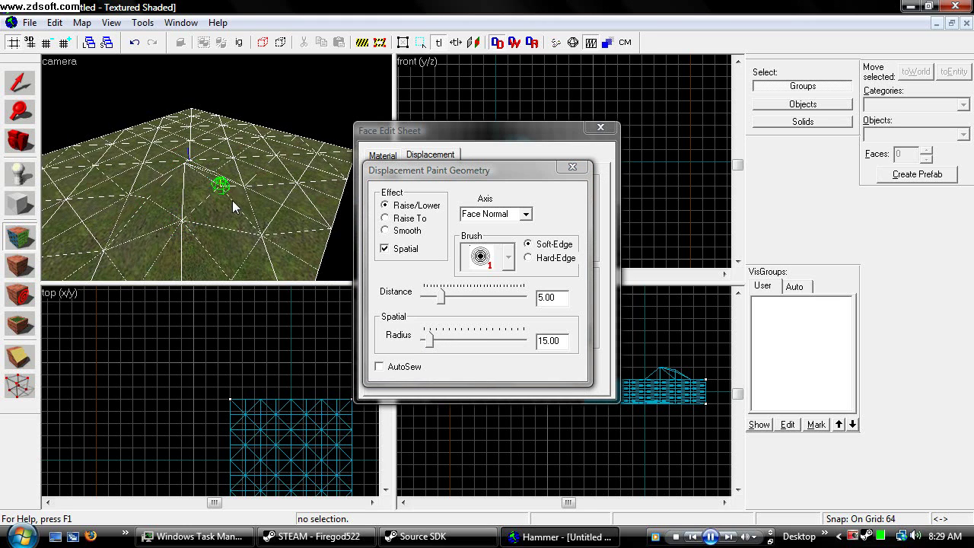
{"action": "key", "text": "a"}
{"action": "left_click", "coordinate": [282, 190]}
{"action": "left_click", "coordinate": [281, 192]}
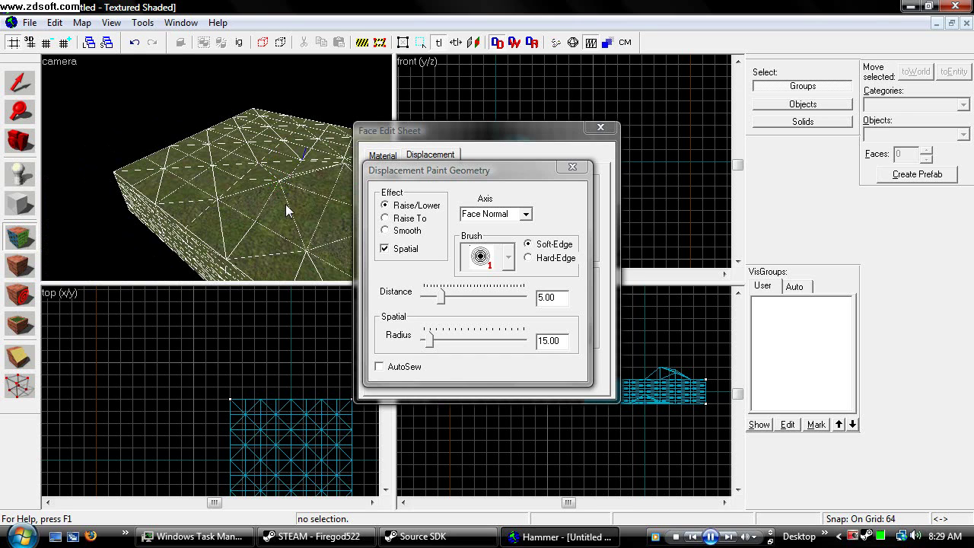
{"action": "key", "text": "d"}
{"action": "left_click", "coordinate": [288, 242]}
{"action": "left_click", "coordinate": [306, 201]}
{"action": "key", "text": "d"}
{"action": "key", "text": "d"}
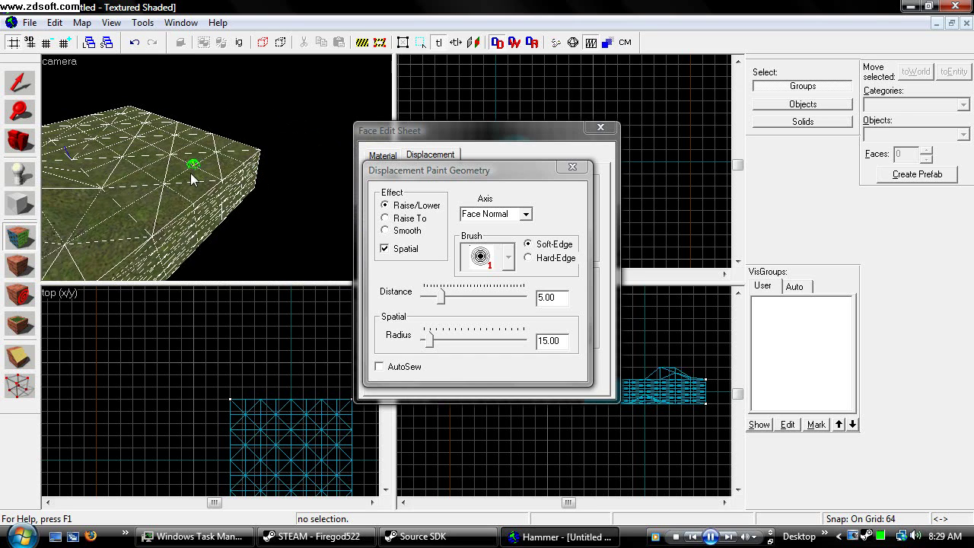
- Raise more mesh points around the peak to round it into a broad hill
{"action": "key", "text": "a"}
{"action": "left_click", "coordinate": [121, 196]}
{"action": "left_click", "coordinate": [115, 184]}
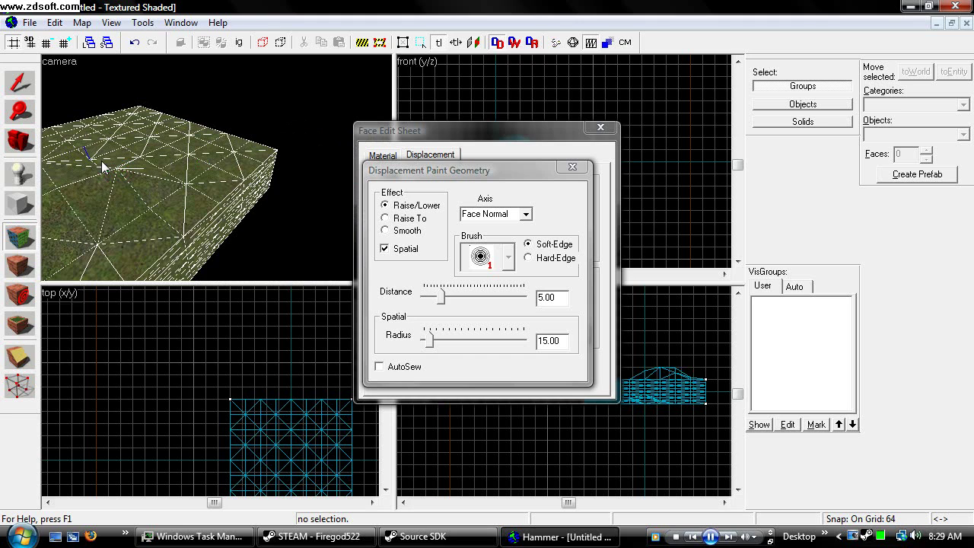
{"action": "left_click", "coordinate": [102, 165]}
{"action": "left_click", "coordinate": [105, 163]}
{"action": "key", "text": "a"}
{"action": "left_click", "coordinate": [115, 231]}
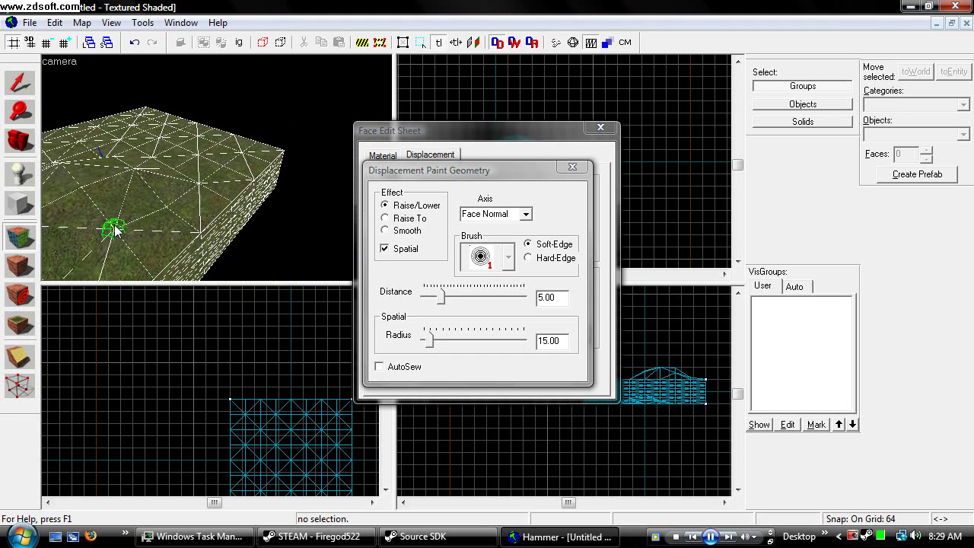
{"action": "key", "text": "s"}
{"action": "key", "text": "a"}
{"action": "left_click", "coordinate": [205, 208]}
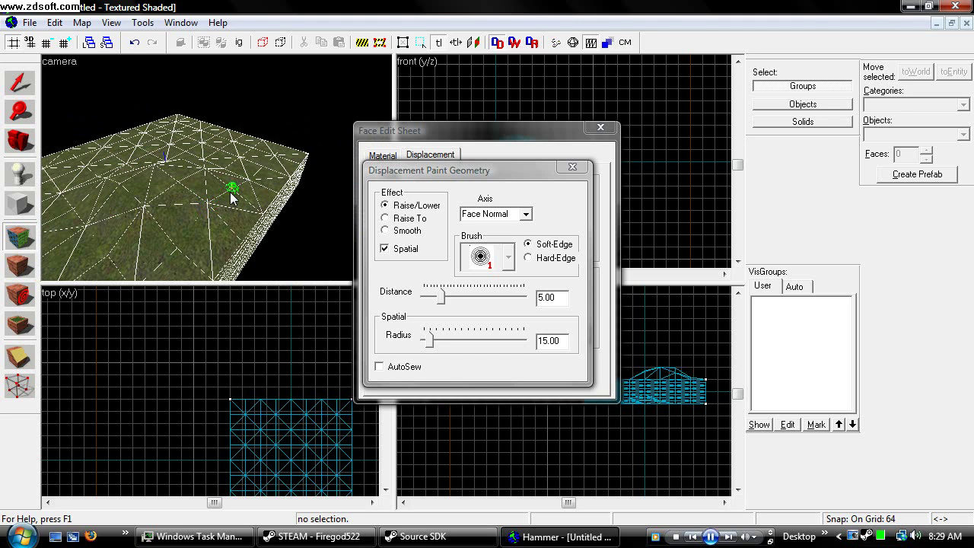
{"action": "key", "text": "a"}
{"action": "left_click", "coordinate": [211, 176]}
{"action": "left_click", "coordinate": [223, 175]}
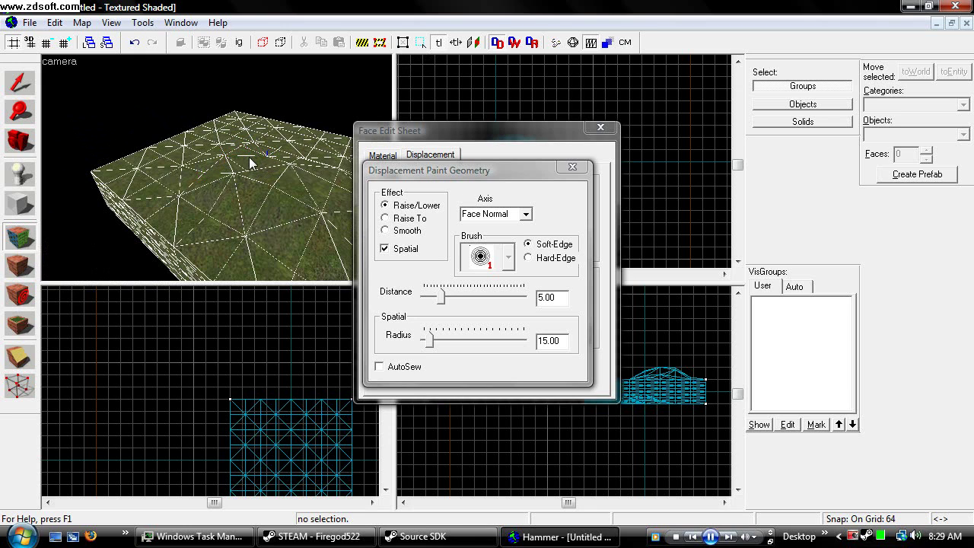
- Set the paint axis to X-Axis and displace points on the block's vertical corner edge
{"action": "key", "text": "d"}
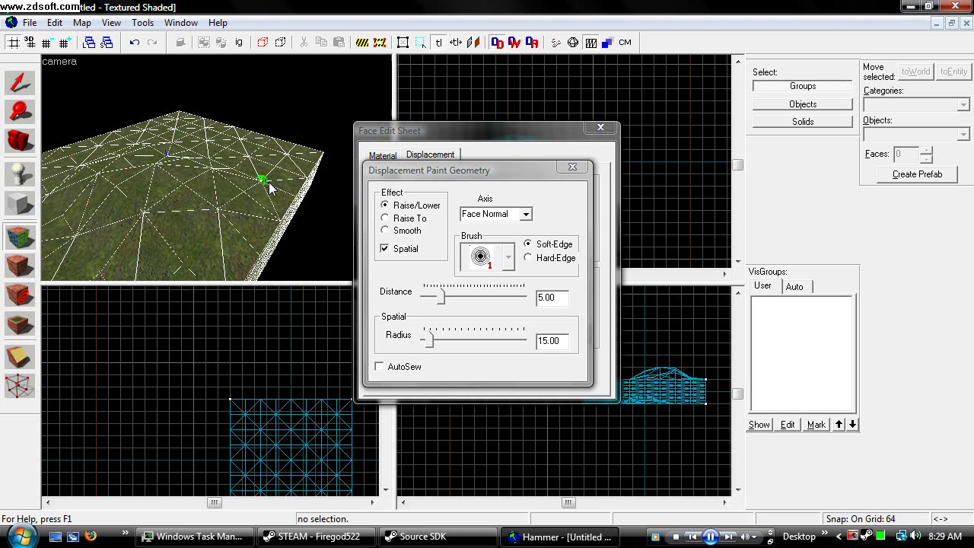
{"action": "left_click", "coordinate": [525, 218]}
{"action": "left_click", "coordinate": [502, 230]}
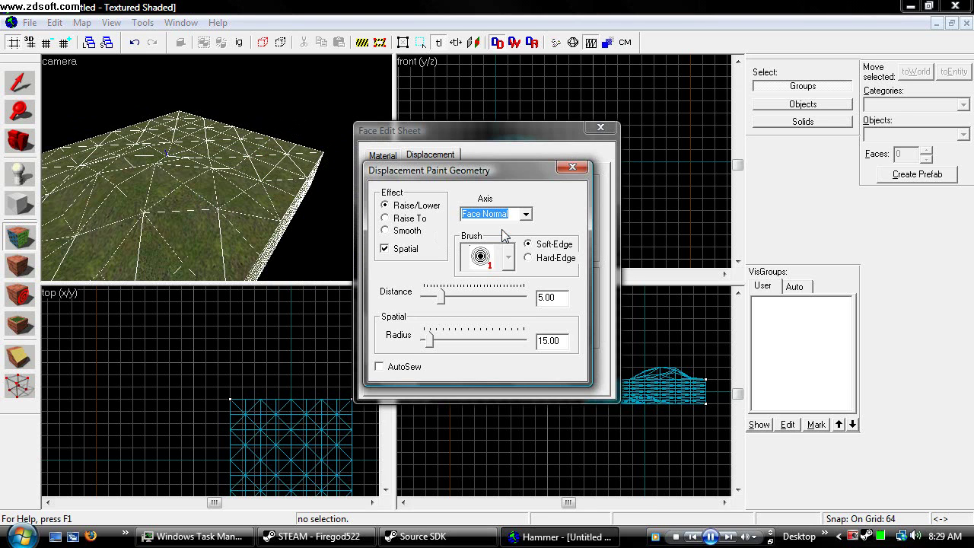
{"action": "key", "text": "d"}
{"action": "key", "text": "w"}
{"action": "key", "text": "d"}
{"action": "left_click", "coordinate": [207, 181]}
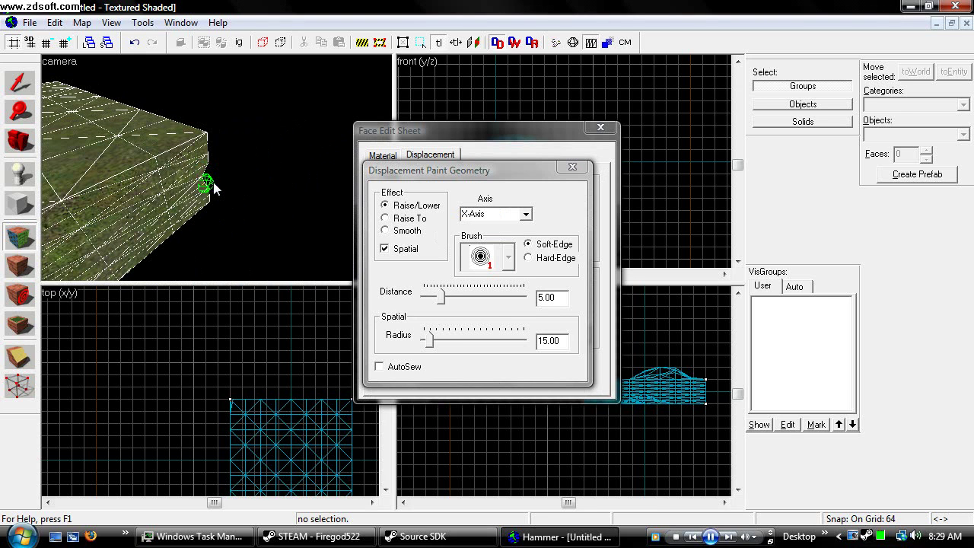
{"action": "left_click", "coordinate": [212, 178]}
- Set the paint axis to Y-Axis and pull the points along the corner and side face outward
{"action": "left_click", "coordinate": [525, 214]}
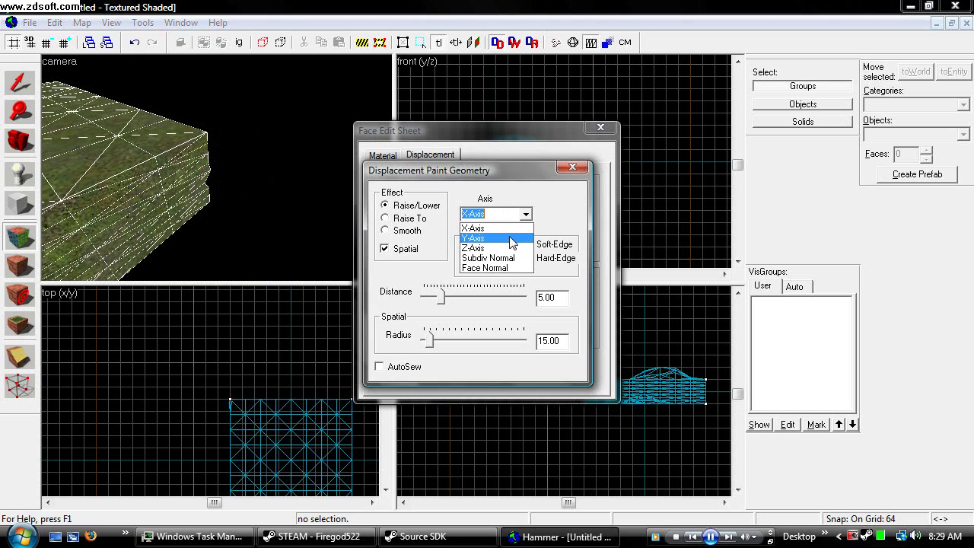
{"action": "left_click", "coordinate": [495, 233]}
{"action": "left_click", "coordinate": [211, 146]}
{"action": "left_click", "coordinate": [210, 181]}
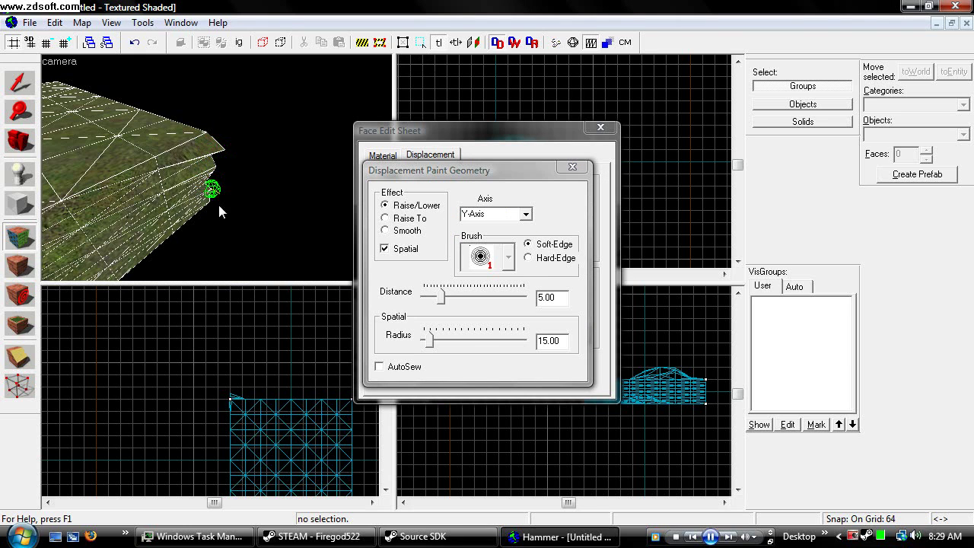
{"action": "left_click", "coordinate": [212, 140]}
{"action": "left_click", "coordinate": [158, 160]}
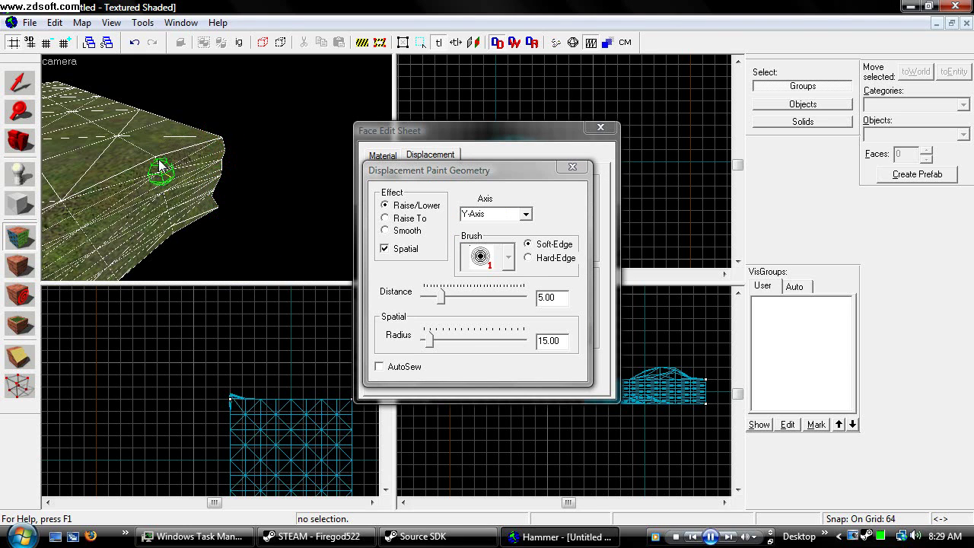
{"action": "left_click", "coordinate": [169, 202]}
{"action": "left_click", "coordinate": [169, 230]}
{"action": "mouse_move", "coordinate": [169, 230]}
{"action": "left_mouse_down"}
{"action": "mouse_move", "coordinate": [159, 161]}
{"action": "mouse_move", "coordinate": [175, 224]}
{"action": "mouse_move", "coordinate": [170, 163]}
{"action": "mouse_move", "coordinate": [195, 184]}
{"action": "mouse_move", "coordinate": [212, 173]}
{"action": "mouse_move", "coordinate": [201, 178]}
{"action": "mouse_move", "coordinate": [202, 213]}
{"action": "left_mouse_up"}
- Shift top-face points near the pulled-out corner along the Y-Axis and close the Face Edit Sheet
{"action": "key", "text": "a"}
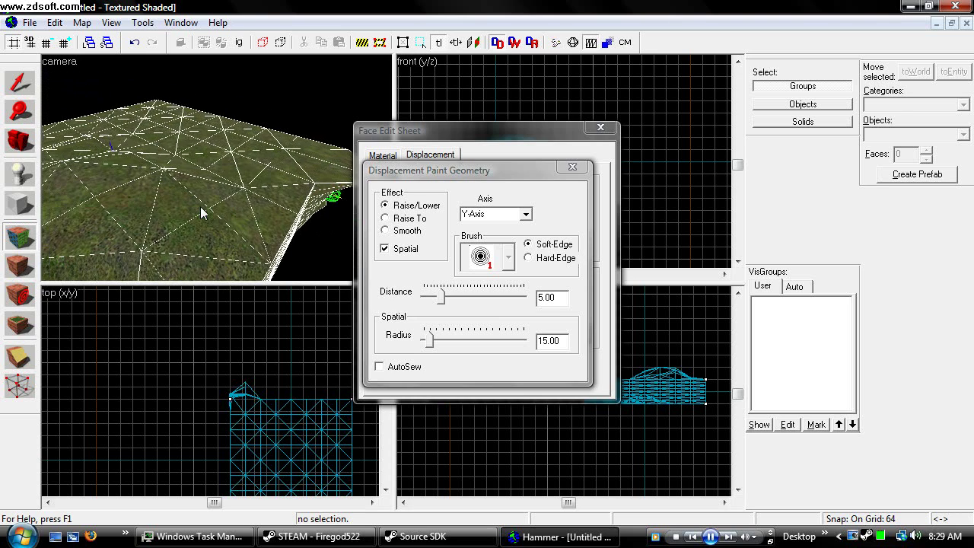
{"action": "key", "text": "w"}
{"action": "key", "text": "d"}
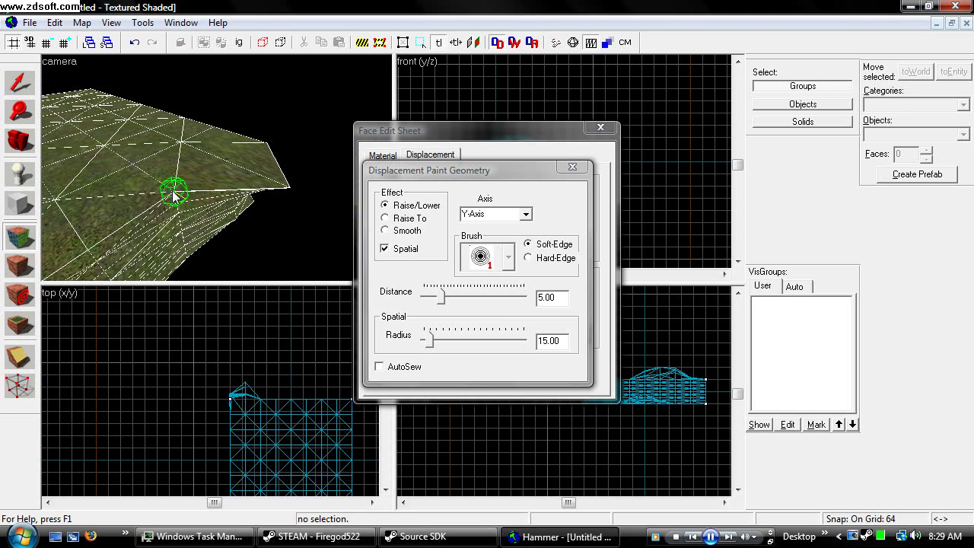
{"action": "left_click_drag", "start_coordinate": [184, 142], "coordinate": [203, 151]}
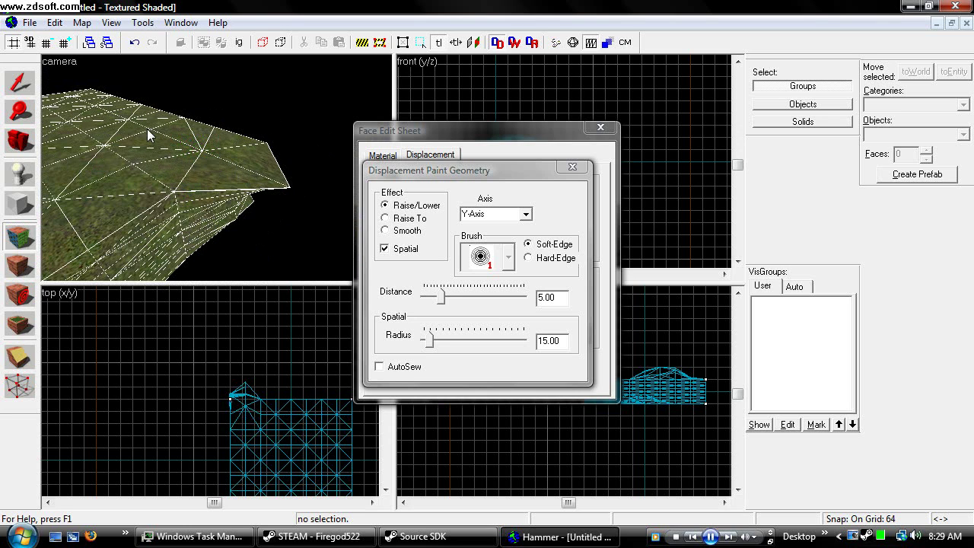
{"action": "left_click_drag", "start_coordinate": [147, 129], "coordinate": [158, 133]}
{"action": "left_click", "coordinate": [601, 127]}
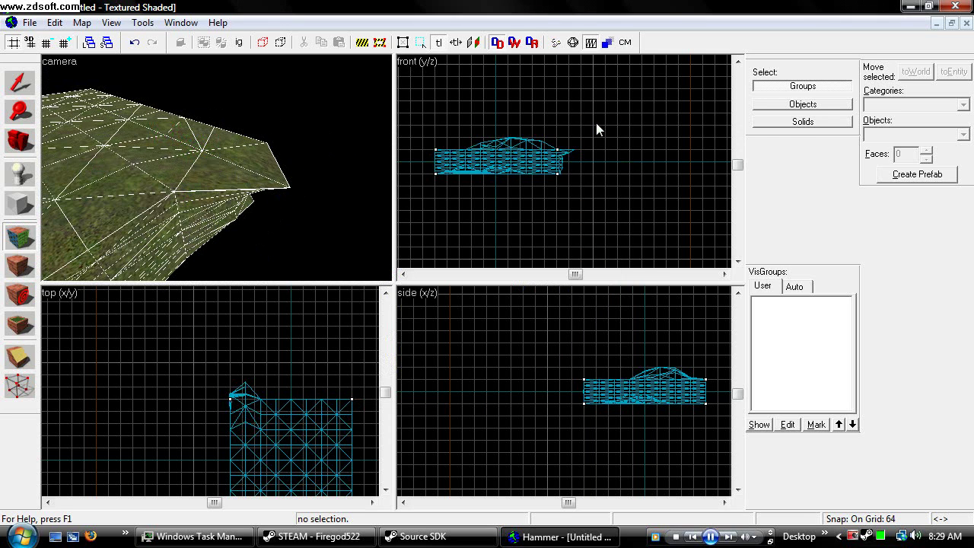
- Return to the Selection tool, select the displaced grass block and delete it
{"action": "key", "text": "a"}
{"action": "key", "text": "s"}
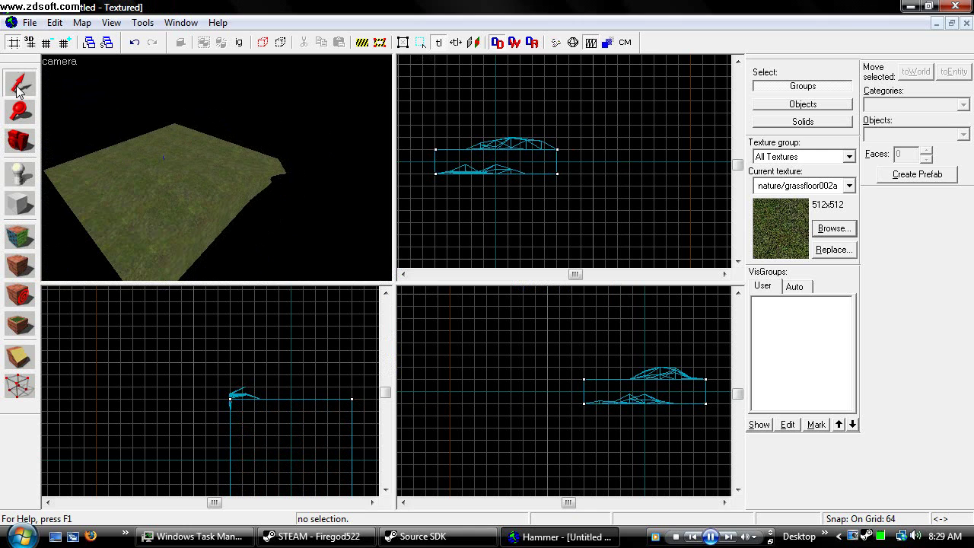
{"action": "left_click", "coordinate": [18, 87]}
{"action": "left_click", "coordinate": [184, 141]}
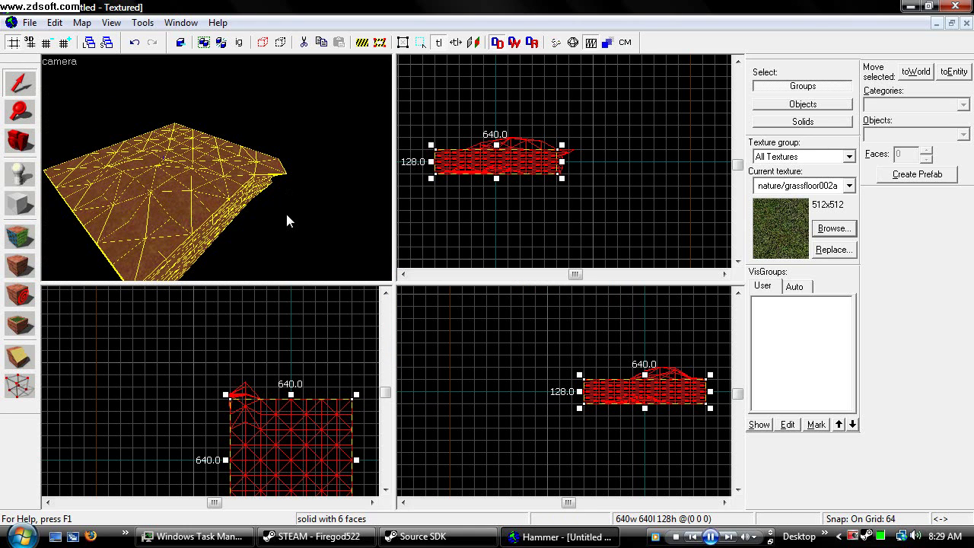
{"action": "key", "text": "Delete"}
- Create a grass-textured block measuring 960 by 960 by 128 units, drawing its footprint in the top view
{"action": "left_click", "coordinate": [20, 204]}
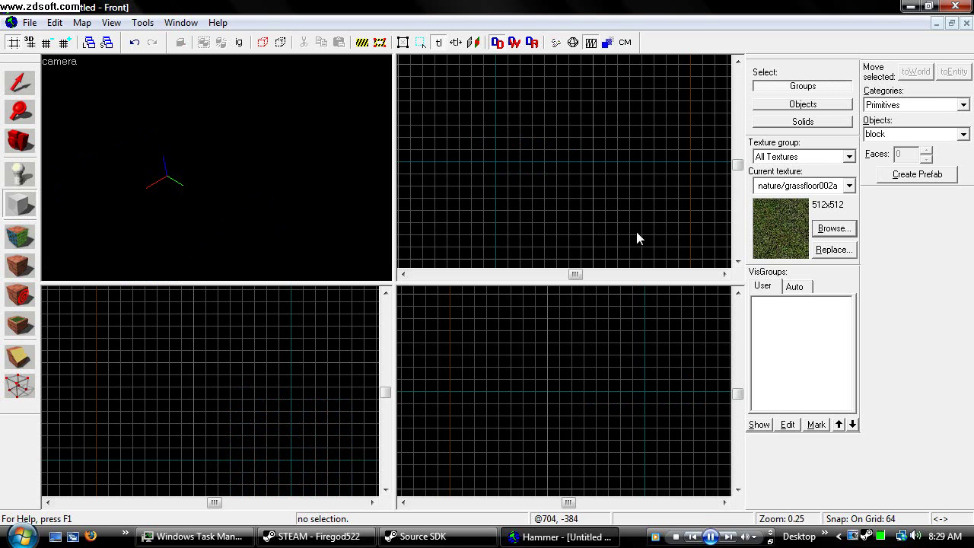
{"action": "scroll", "coordinate": [150, 471], "scroll_direction": "down", "scroll_amount": 3}
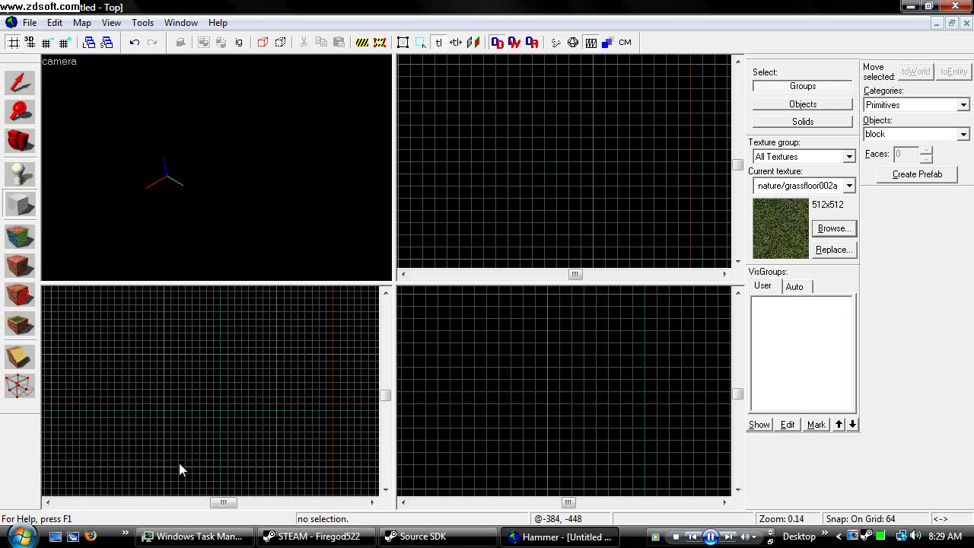
{"action": "left_click_drag", "start_coordinate": [165, 470], "coordinate": [288, 351]}
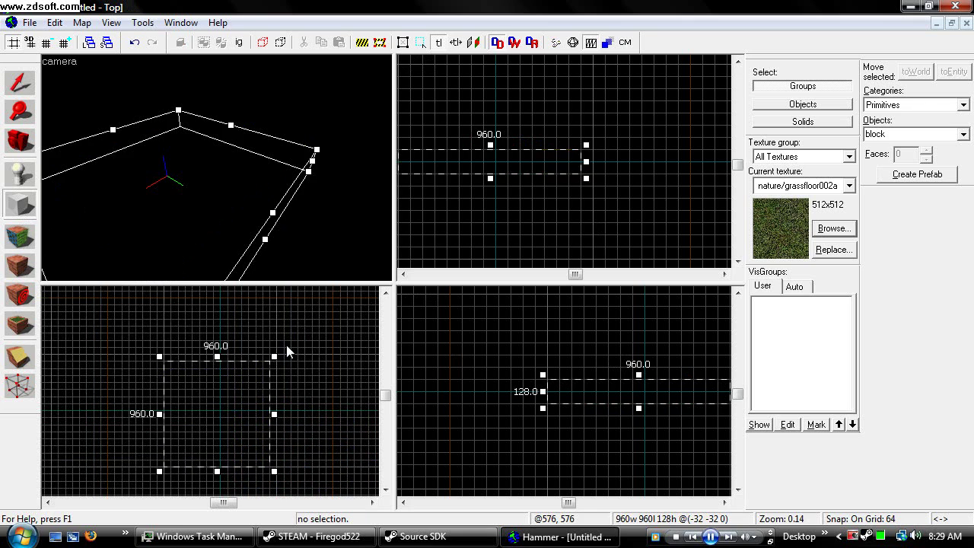
{"action": "key", "text": "Return"}
- Select the new block's top face and create a displacement with power 3 on it
{"action": "key", "text": "shift+a"}
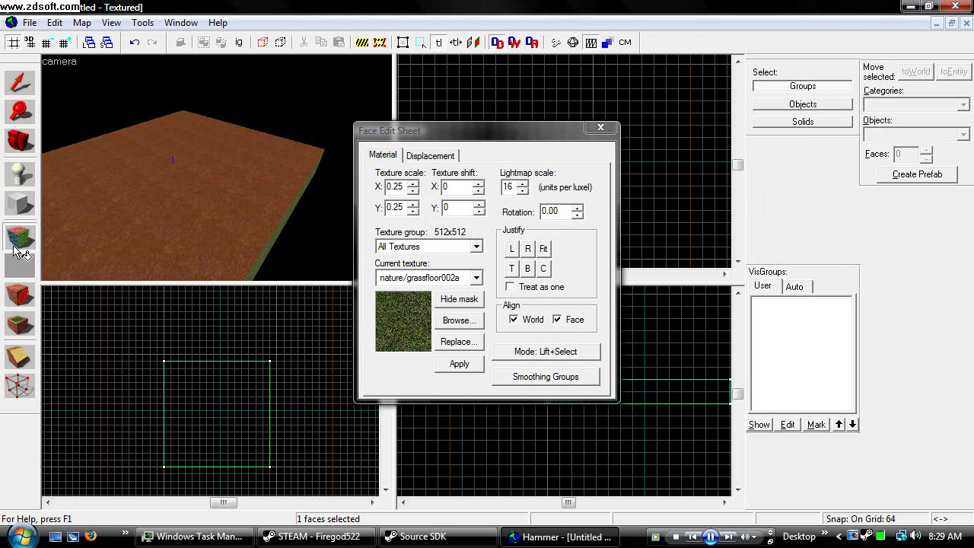
{"action": "scroll", "coordinate": [259, 189], "scroll_direction": "down", "scroll_amount": 1}
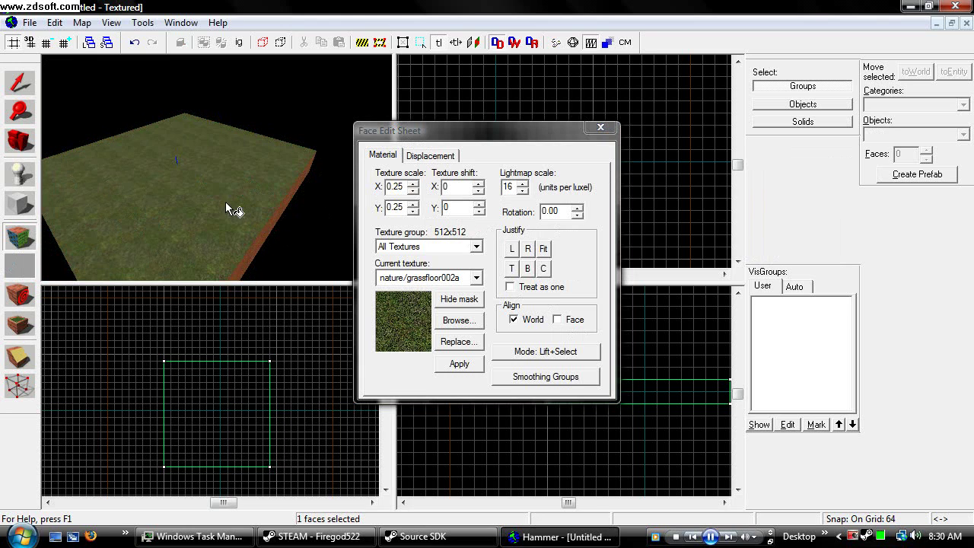
{"action": "left_click", "coordinate": [226, 201]}
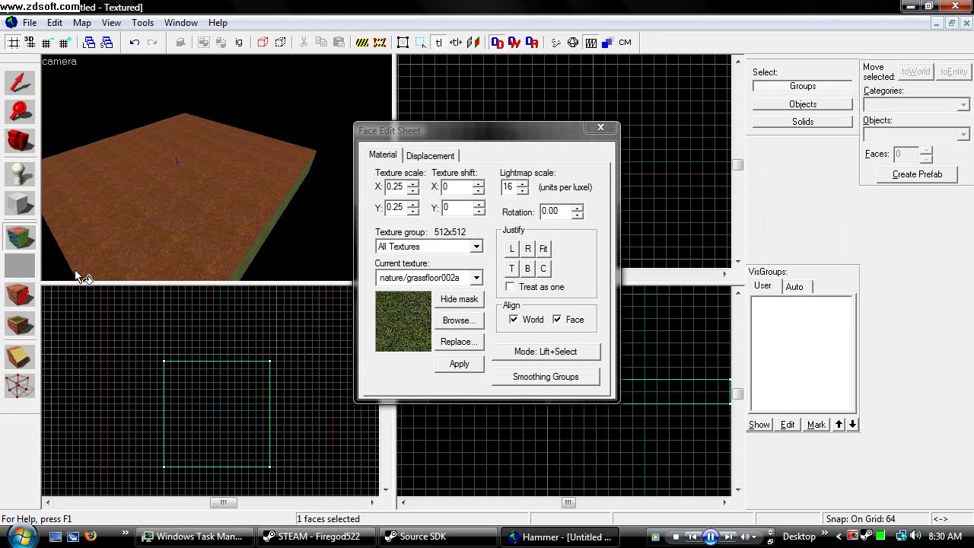
{"action": "left_click", "coordinate": [430, 156]}
{"action": "left_click", "coordinate": [397, 235]}
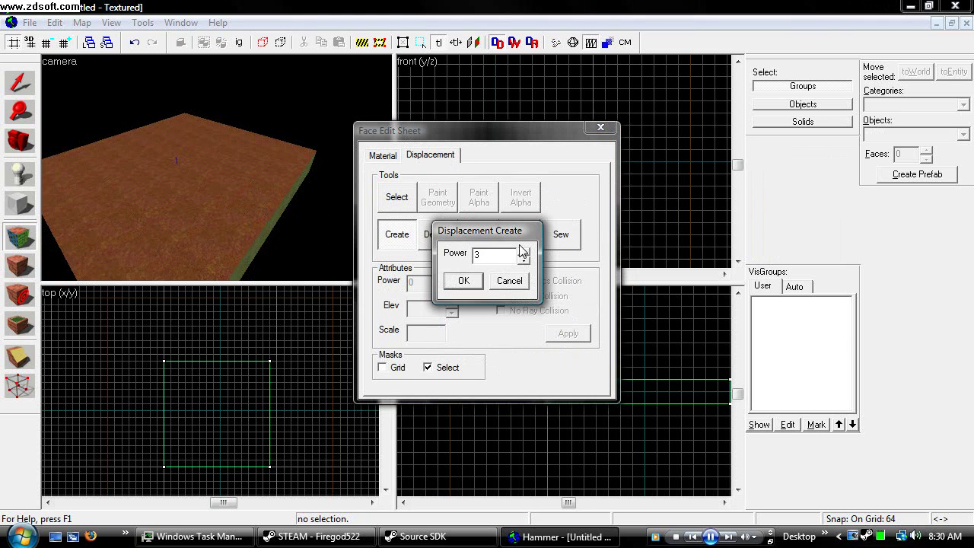
{"action": "left_click", "coordinate": [464, 282]}
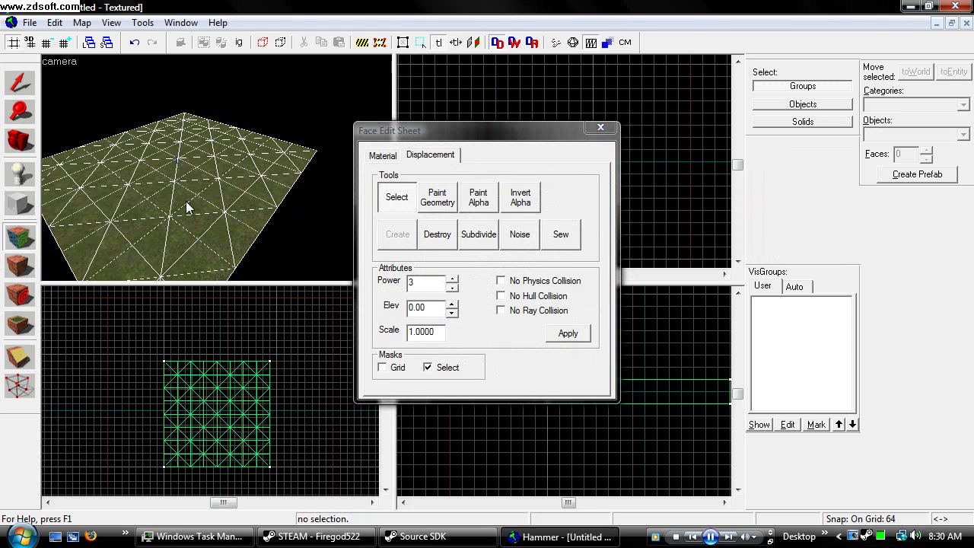
- Fly the camera around the block's near edge to examine the displaced top surface
{"action": "left_click", "coordinate": [19, 140]}
{"action": "key", "text": "z"}
{"action": "key", "text": "w"}
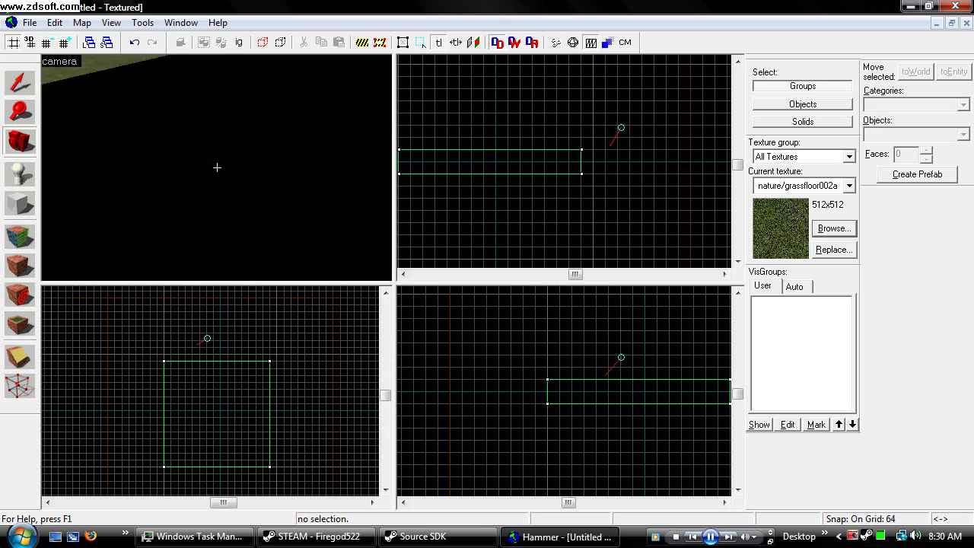
{"action": "key", "text": "Down"}
{"action": "key", "text": "Down"}
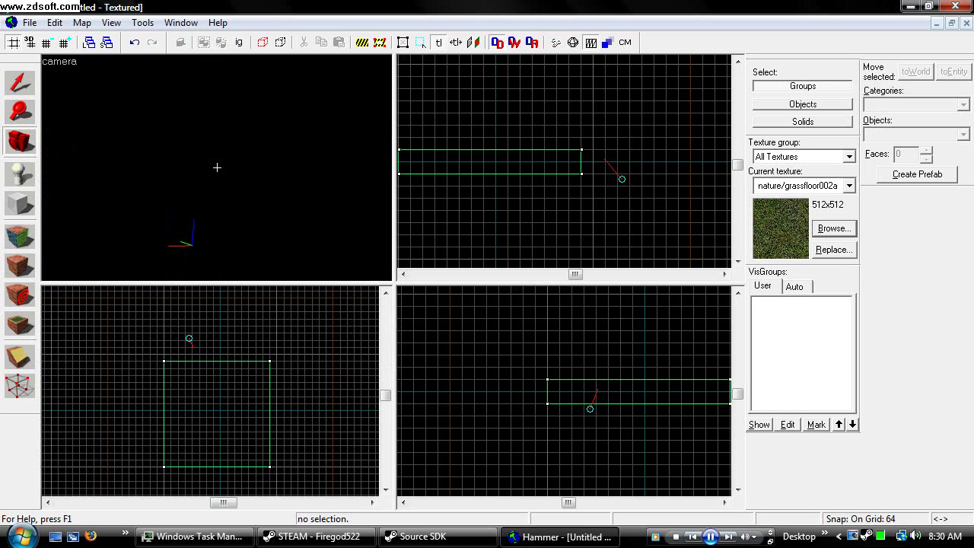
{"action": "key", "text": "s"}
{"action": "key", "text": "w"}
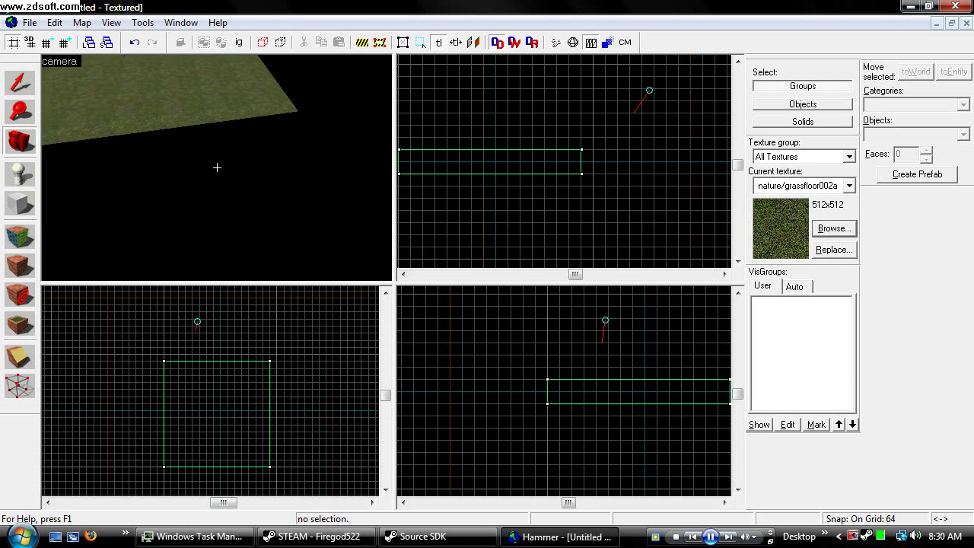
{"action": "key", "text": "s"}
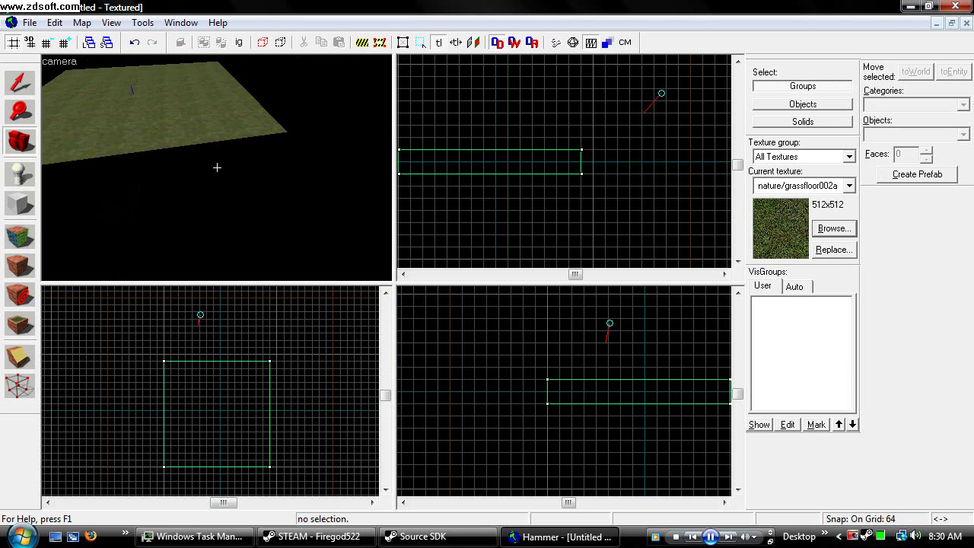
{"action": "key", "text": "w"}
{"action": "key", "text": "a"}
{"action": "key", "text": "z"}
- Use Paint Geometry on the top displacement with the X-Axis to shift points along the block's near edge
{"action": "left_click", "coordinate": [20, 238]}
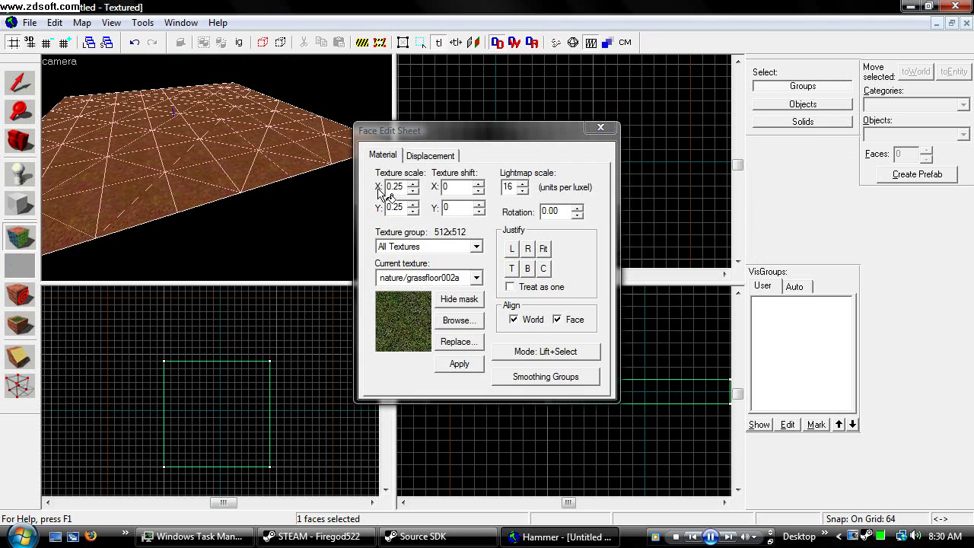
{"action": "left_click", "coordinate": [455, 157]}
{"action": "left_click", "coordinate": [461, 198]}
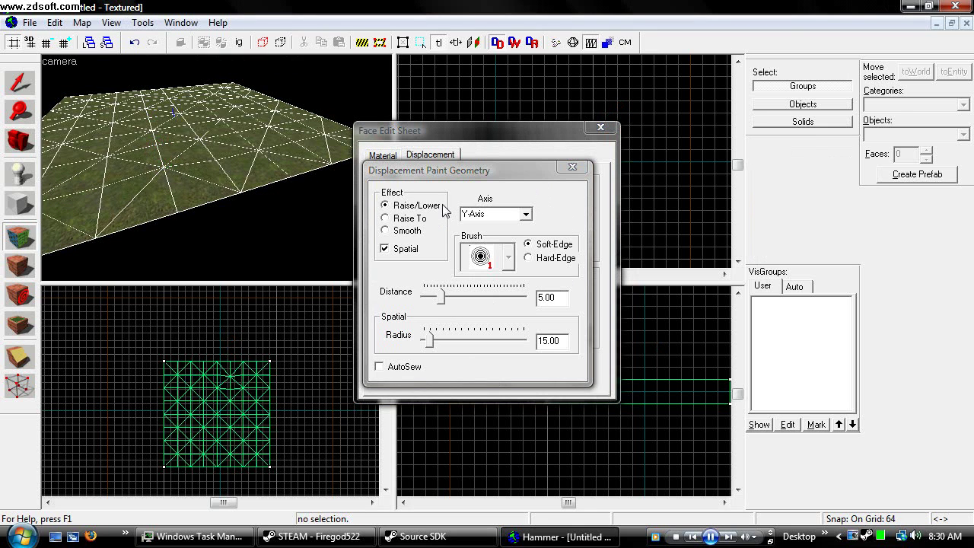
{"action": "left_click", "coordinate": [515, 213]}
{"action": "left_click", "coordinate": [480, 226]}
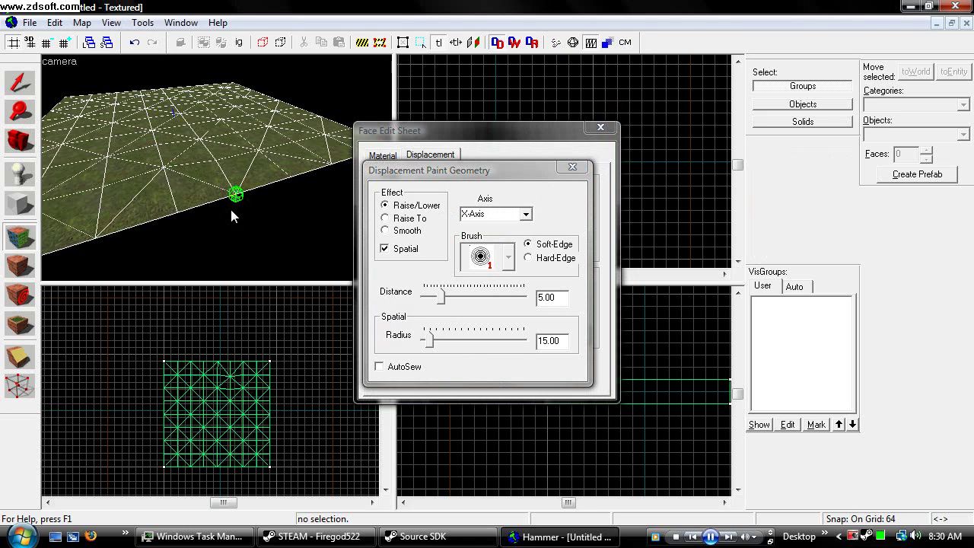
{"action": "mouse_move", "coordinate": [279, 205]}
{"action": "left_mouse_down"}
{"action": "mouse_move", "coordinate": [245, 204]}
{"action": "mouse_move", "coordinate": [270, 196]}
{"action": "mouse_move", "coordinate": [268, 186]}
{"action": "mouse_move", "coordinate": [245, 194]}
{"action": "left_mouse_up"}
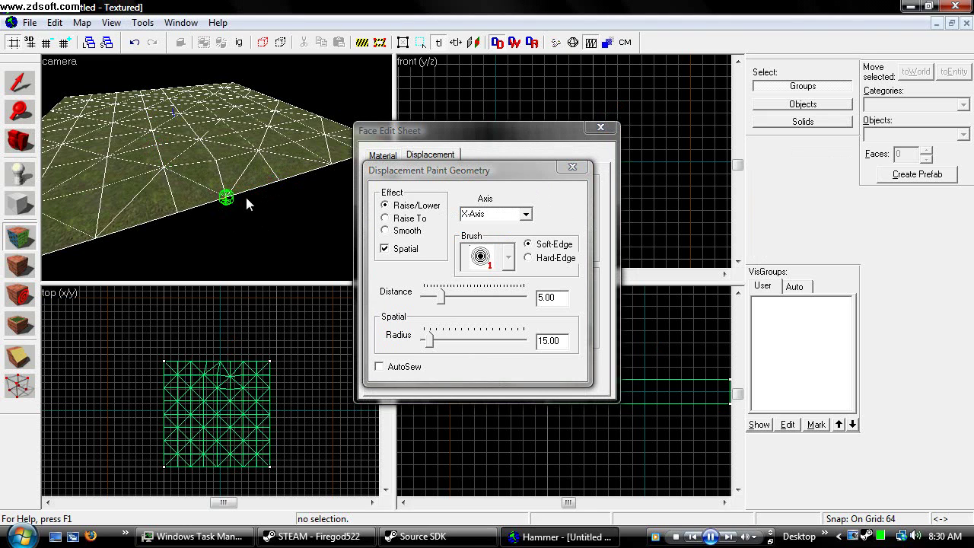
- Set the paint axis to Y-Axis and pull the near edge's points outward
{"action": "left_click", "coordinate": [525, 214]}
{"action": "left_click", "coordinate": [506, 236]}
{"action": "left_click", "coordinate": [230, 197]}
- Set the paint axis to Z-Axis, raise hills across the top surface, and close Paint Geometry
{"action": "left_click", "coordinate": [525, 214]}
{"action": "left_click", "coordinate": [495, 245]}
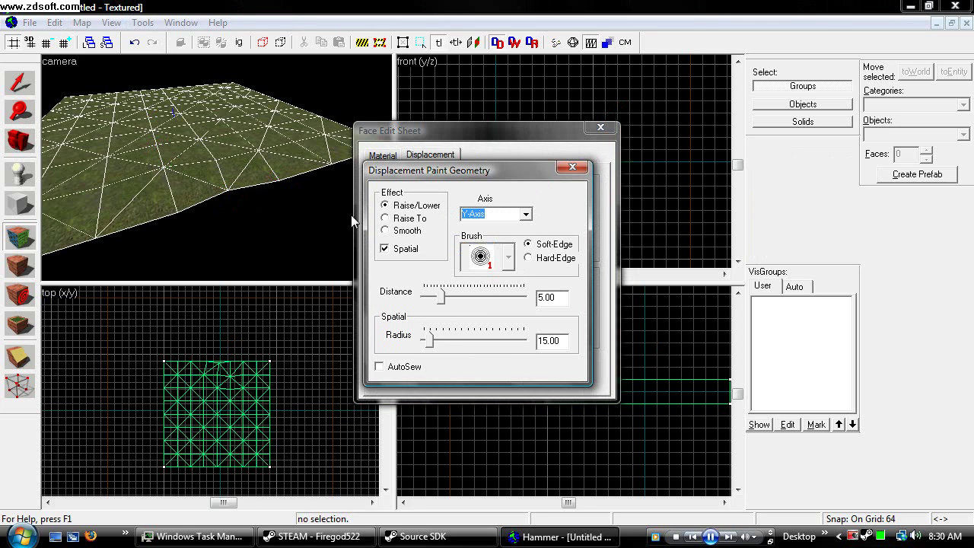
{"action": "left_click", "coordinate": [196, 155]}
{"action": "mouse_move", "coordinate": [243, 121]}
{"action": "left_mouse_down"}
{"action": "mouse_move", "coordinate": [112, 141]}
{"action": "mouse_move", "coordinate": [199, 153]}
{"action": "mouse_move", "coordinate": [229, 122]}
{"action": "mouse_move", "coordinate": [167, 106]}
{"action": "mouse_move", "coordinate": [224, 116]}
{"action": "left_mouse_up"}
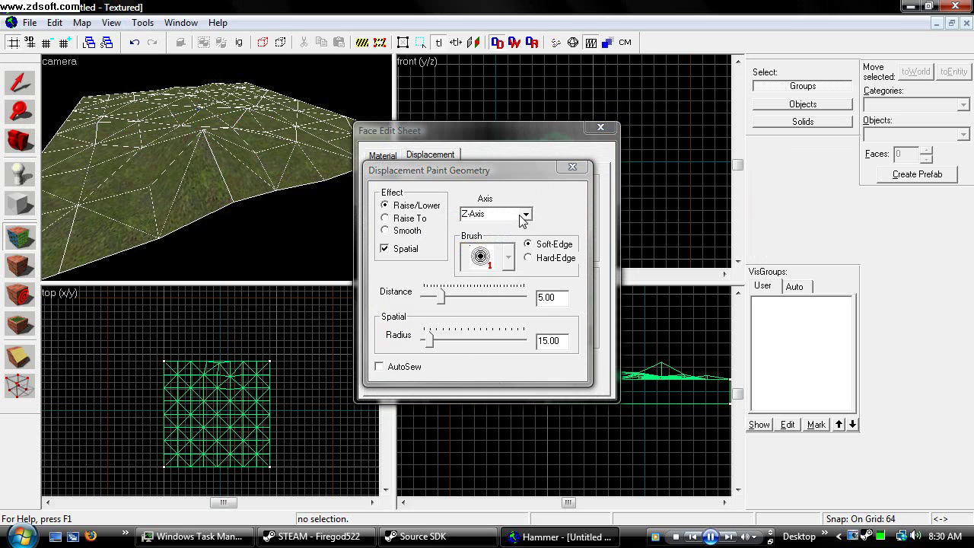
{"action": "left_click", "coordinate": [491, 215]}
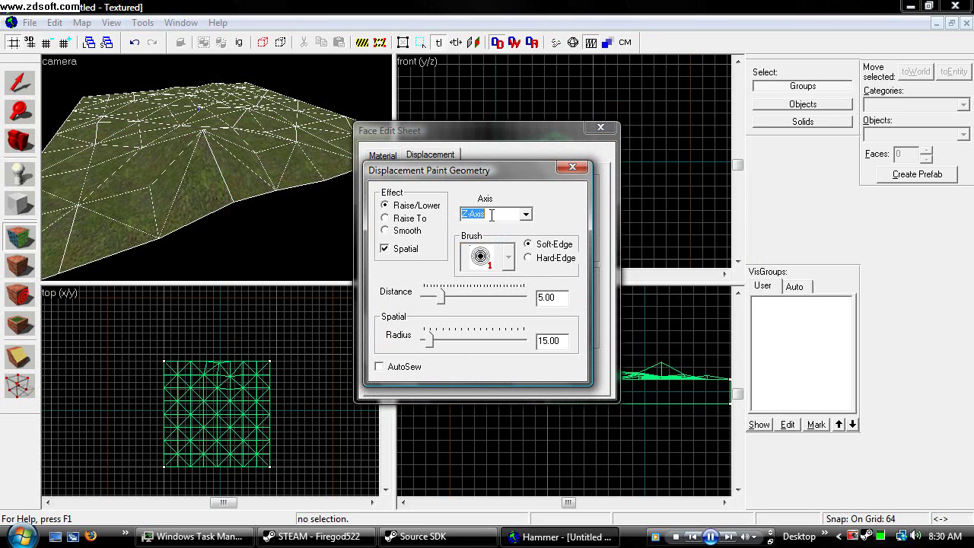
{"action": "left_click", "coordinate": [525, 216]}
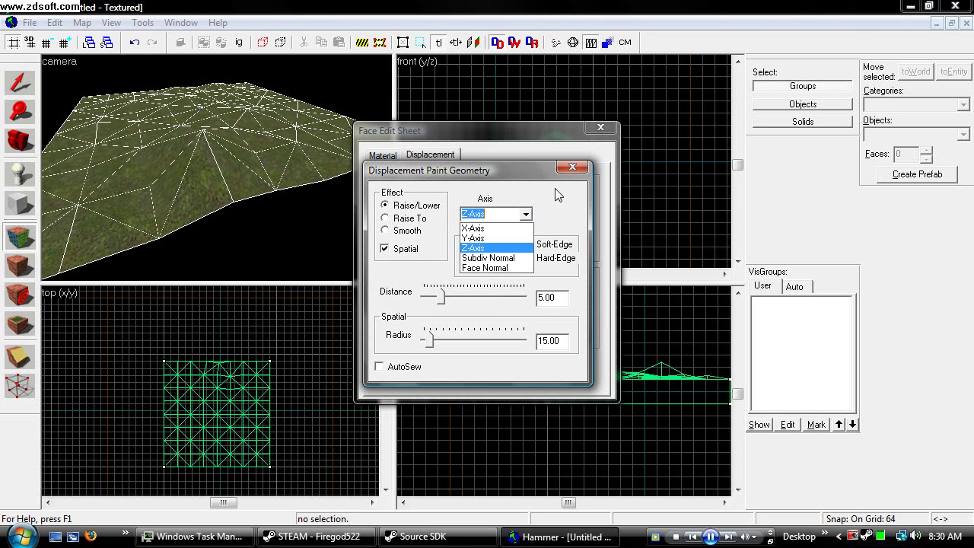
{"action": "left_click", "coordinate": [573, 169]}
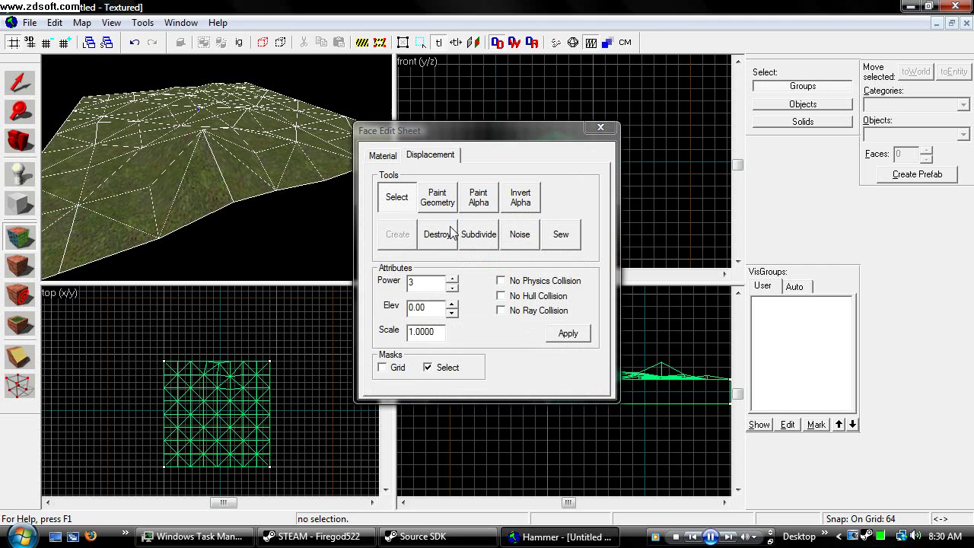
- Destroy the painted displacement on the top face and cancel creating a new one
{"action": "left_click", "coordinate": [437, 234]}
{"action": "left_click", "coordinate": [399, 234]}
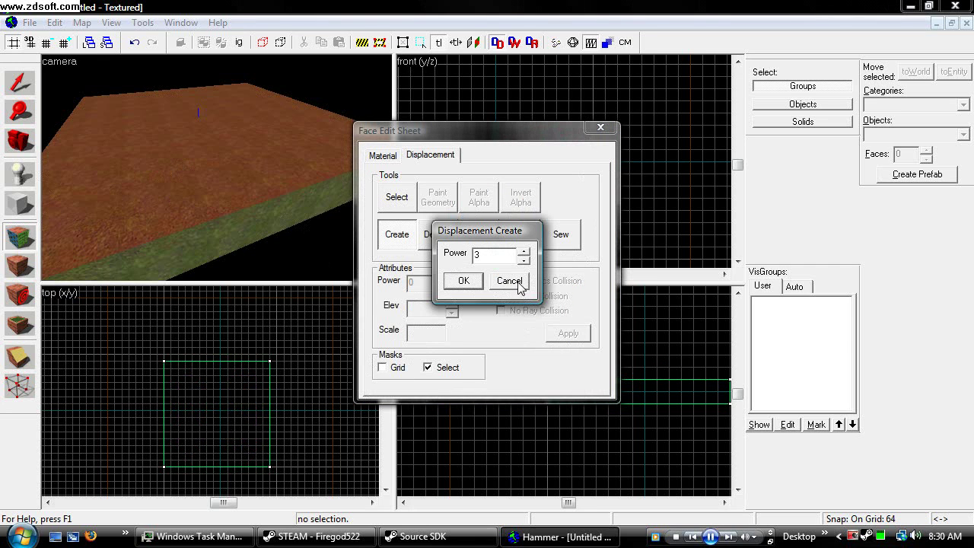
{"action": "left_click", "coordinate": [509, 281]}
- Flatten the block into a thin slab in the side view and create a power 3 displacement on it
{"action": "key", "text": "shift+s"}
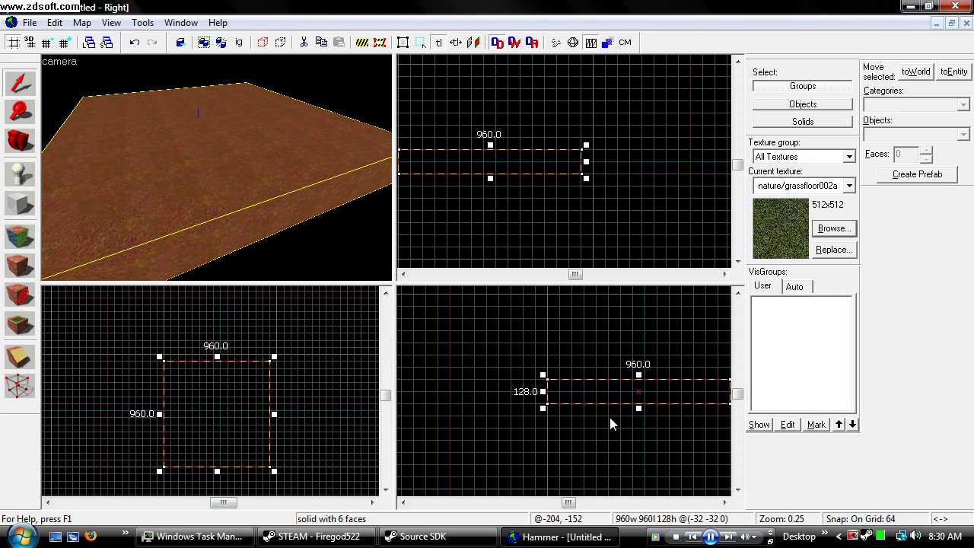
{"action": "left_click", "coordinate": [20, 236]}
{"action": "left_click", "coordinate": [430, 156]}
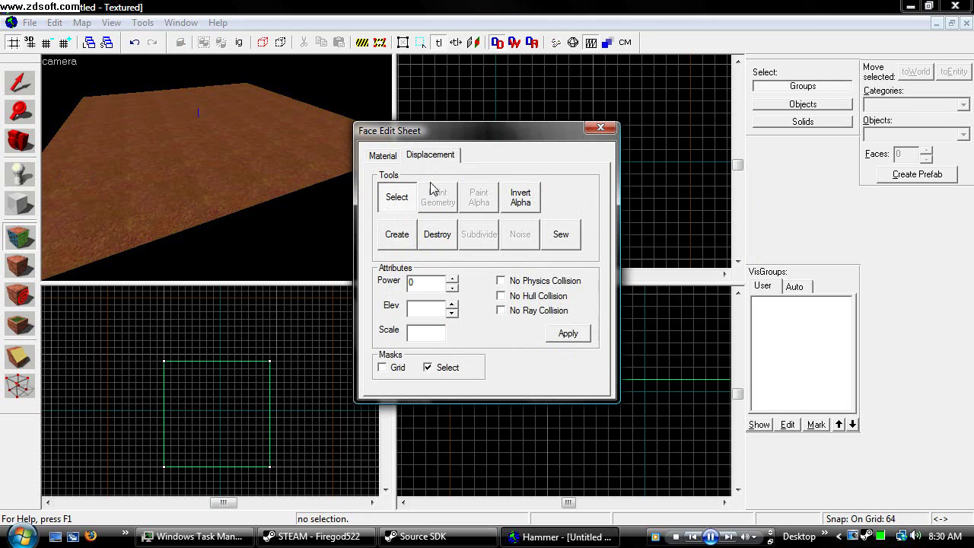
{"action": "left_click", "coordinate": [399, 234]}
{"action": "left_click", "coordinate": [463, 282]}
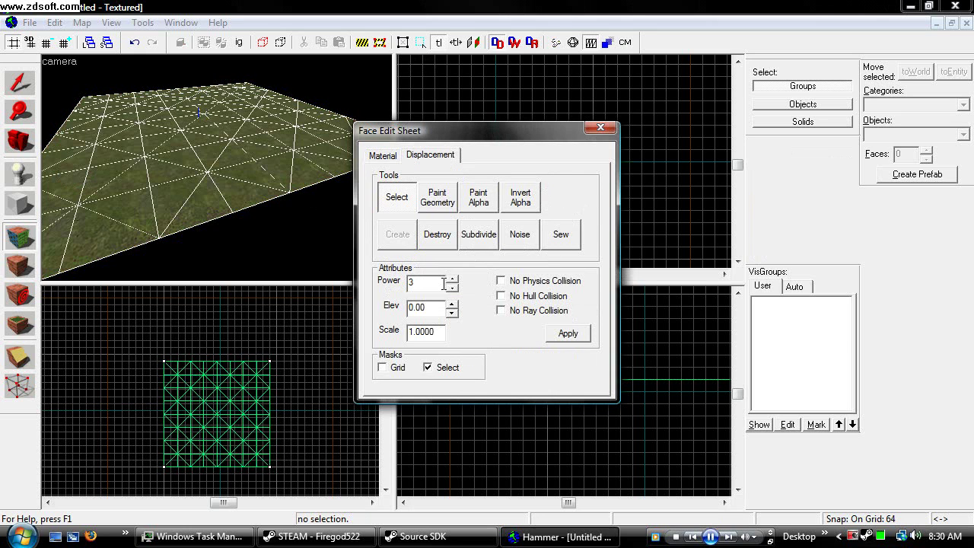
- Apply displacement noise to the slab with a slightly lowered Min and a slightly raised Max
{"action": "left_click", "coordinate": [320, 297]}
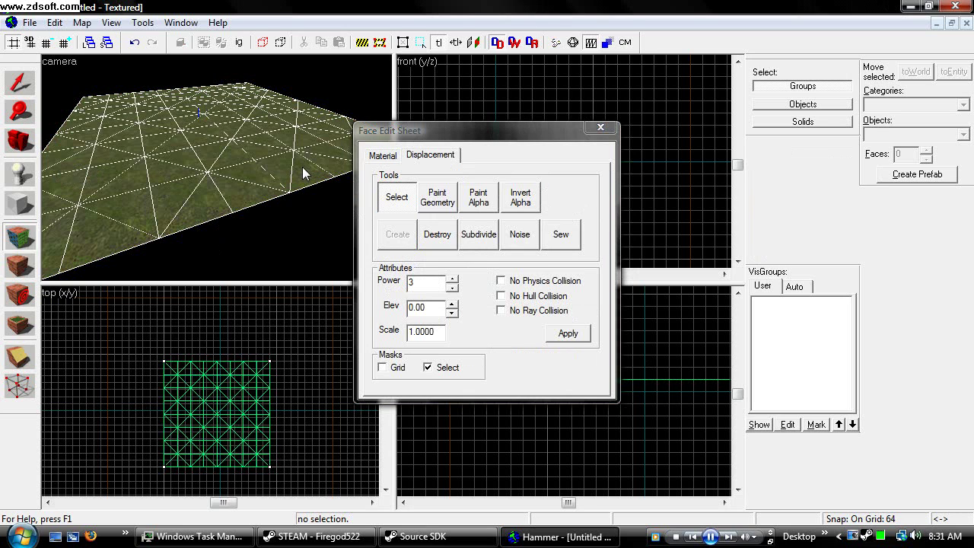
{"action": "left_click", "coordinate": [523, 239]}
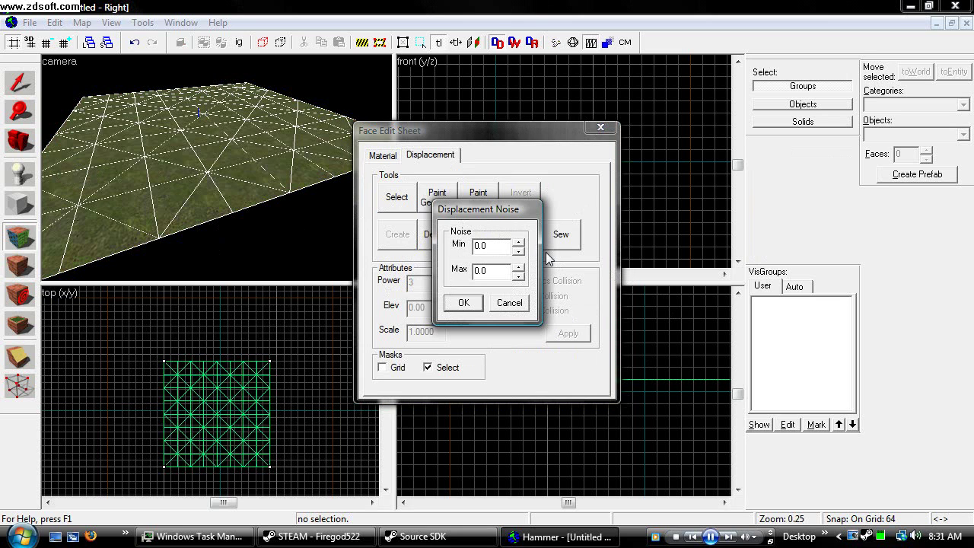
{"action": "left_click", "coordinate": [519, 252]}
{"action": "left_click", "coordinate": [521, 270]}
{"action": "left_click", "coordinate": [477, 303]}
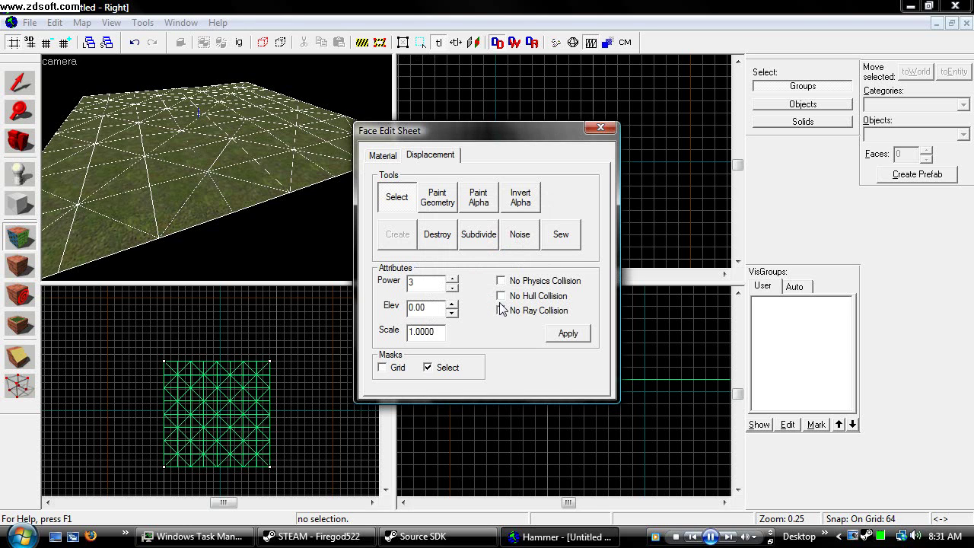
- Recreate the slab's displacement with power 3 and apply noise with Min -50 and Max 50
{"action": "left_click", "coordinate": [437, 235]}
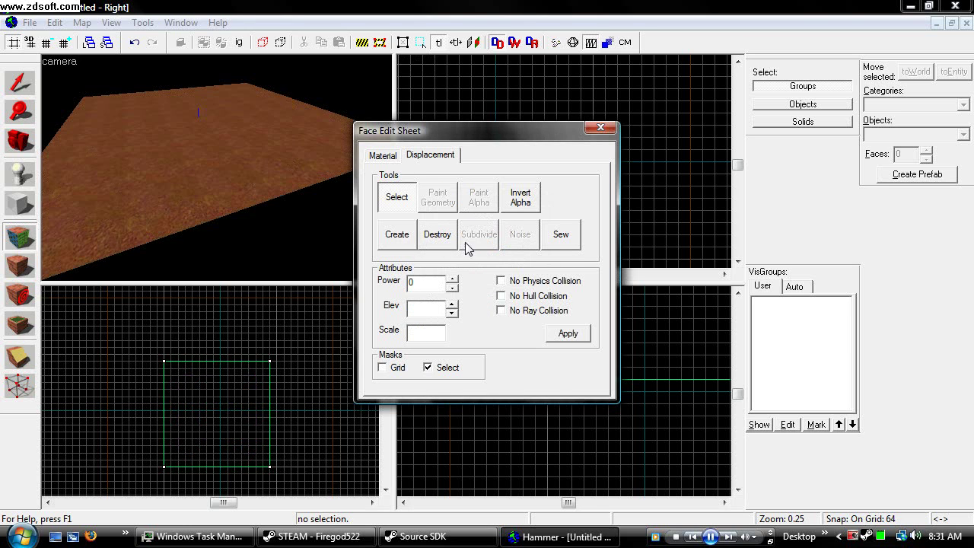
{"action": "left_click", "coordinate": [399, 235]}
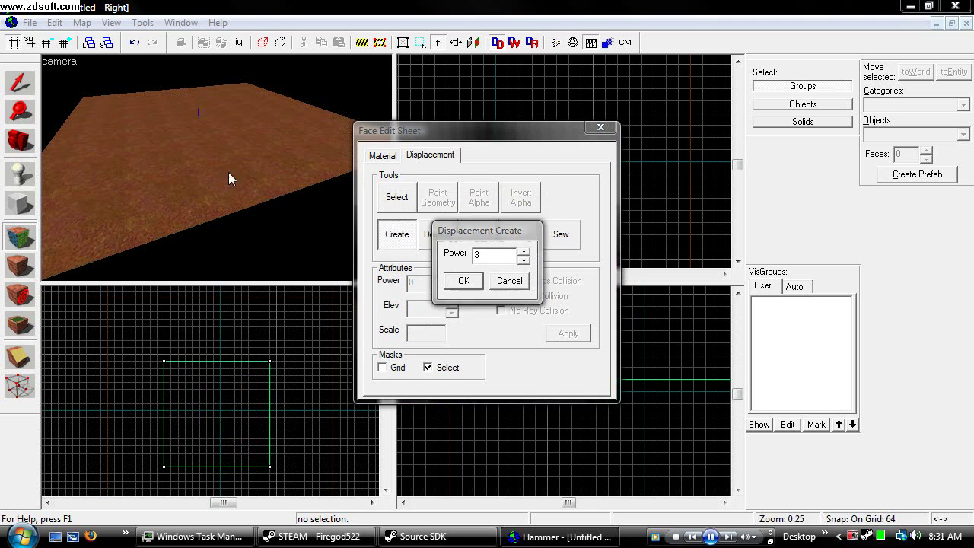
{"action": "left_click", "coordinate": [466, 278]}
{"action": "left_click", "coordinate": [524, 237]}
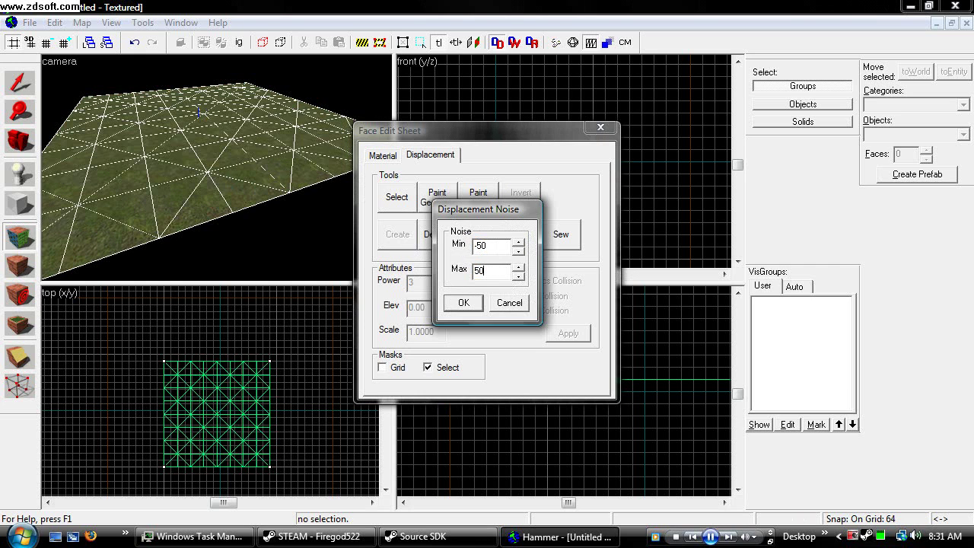
{"action": "left_click", "coordinate": [466, 302]}
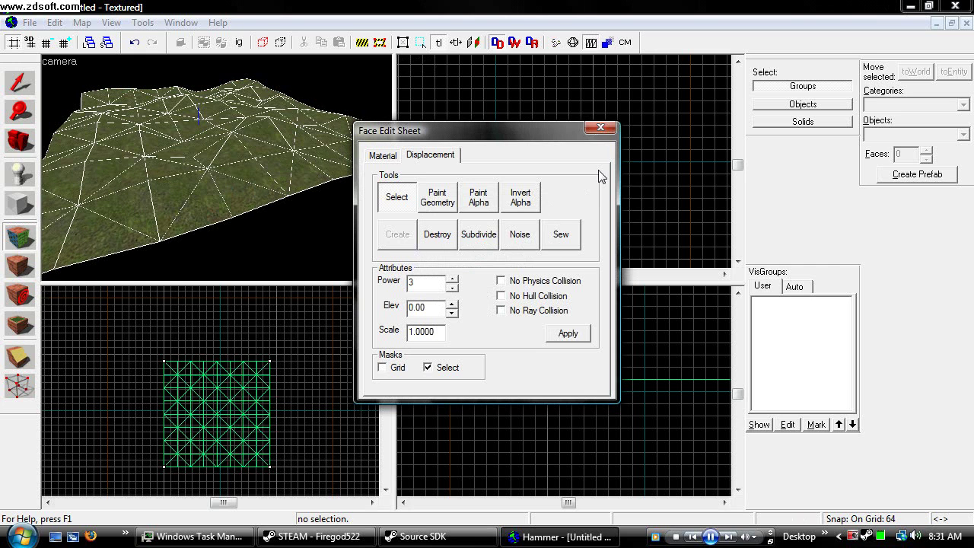
{"action": "left_click", "coordinate": [601, 128]}
- Move the camera in close over the terrain to examine the bumps made by the noise
{"action": "key", "text": "w"}
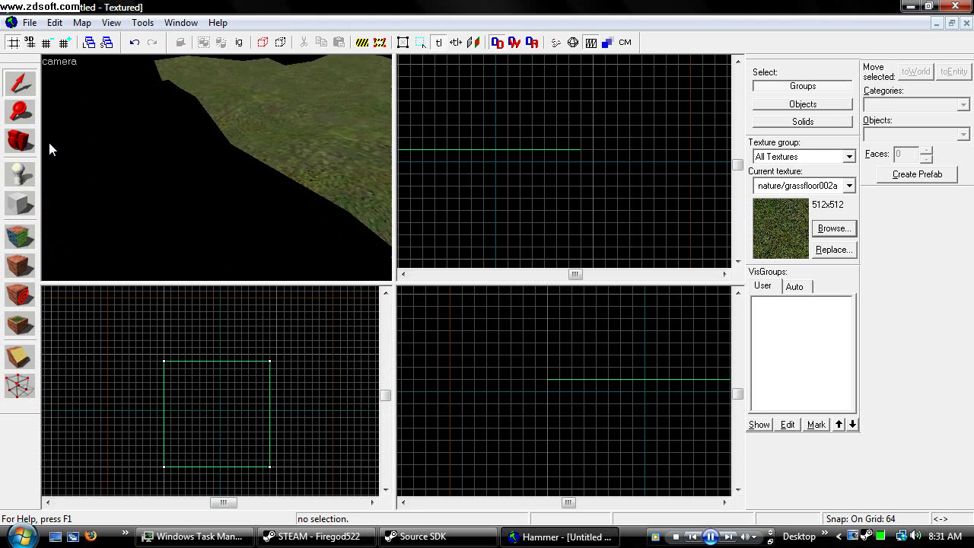
{"action": "key", "text": "d"}
{"action": "left_click", "coordinate": [19, 143]}
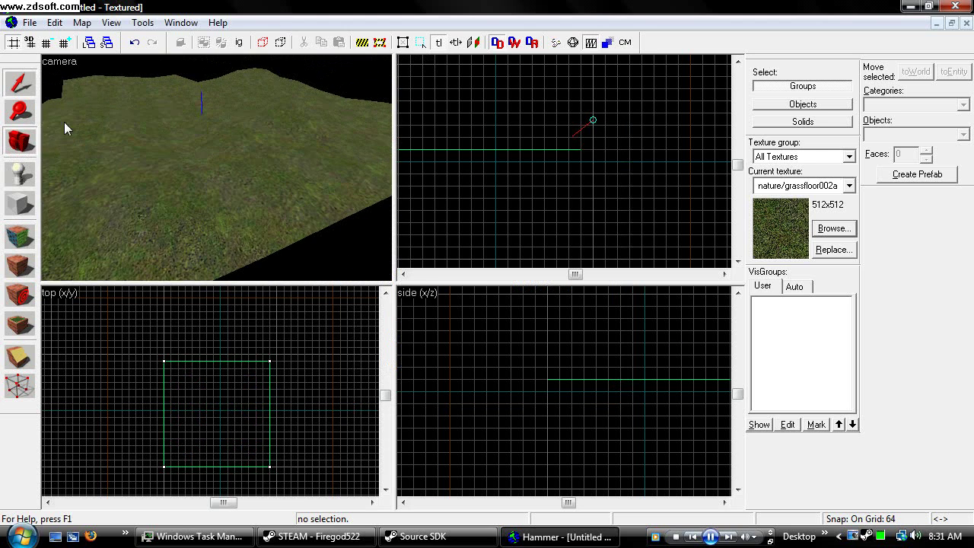
{"action": "left_click_drag", "start_coordinate": [64, 122], "coordinate": [217, 167]}
{"action": "key", "text": "w"}
{"action": "key", "text": "a"}
{"action": "key", "text": "w"}
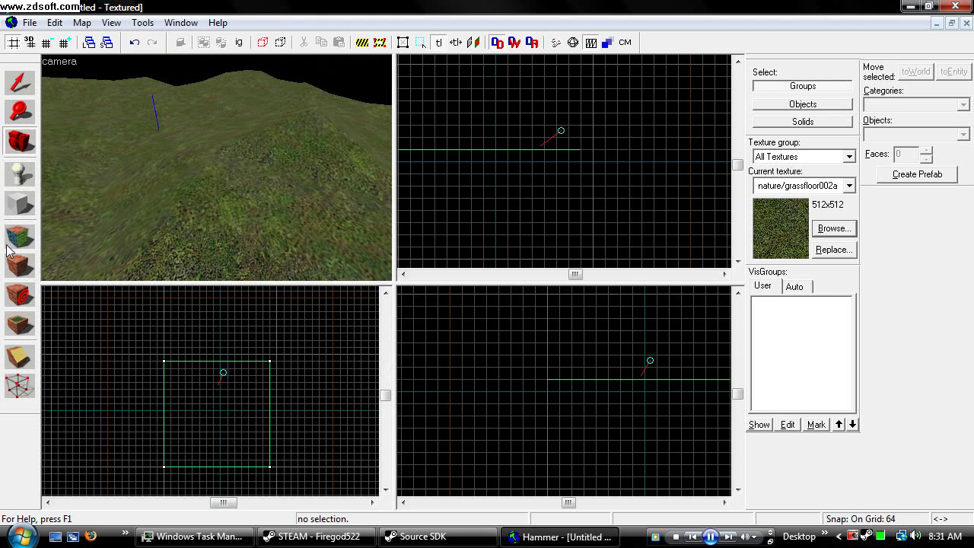
- Select the terrain face, try Sew on its displacement, and close the Face Edit Sheet
{"action": "left_click", "coordinate": [10, 245]}
{"action": "left_click", "coordinate": [152, 158]}
{"action": "left_click", "coordinate": [440, 156]}
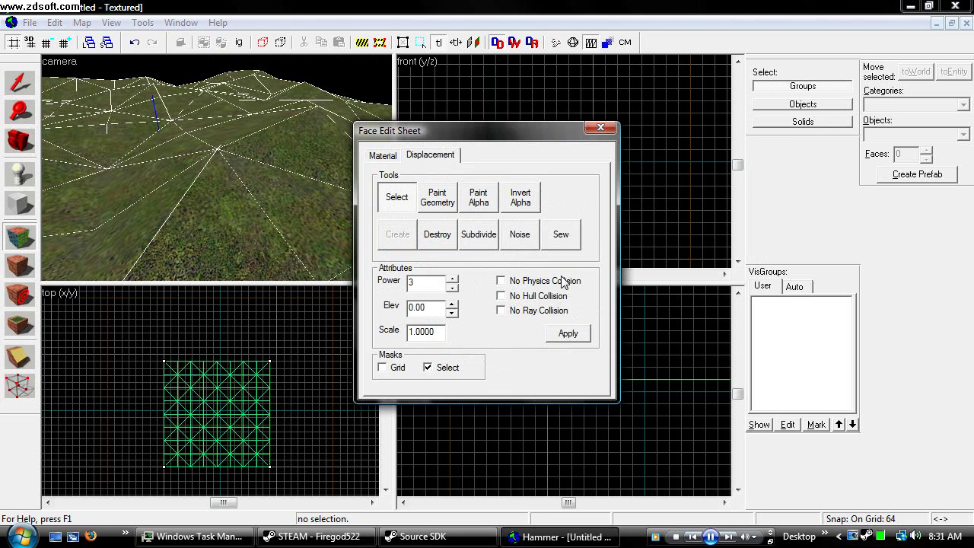
{"action": "left_click", "coordinate": [562, 236]}
{"action": "left_click", "coordinate": [566, 246]}
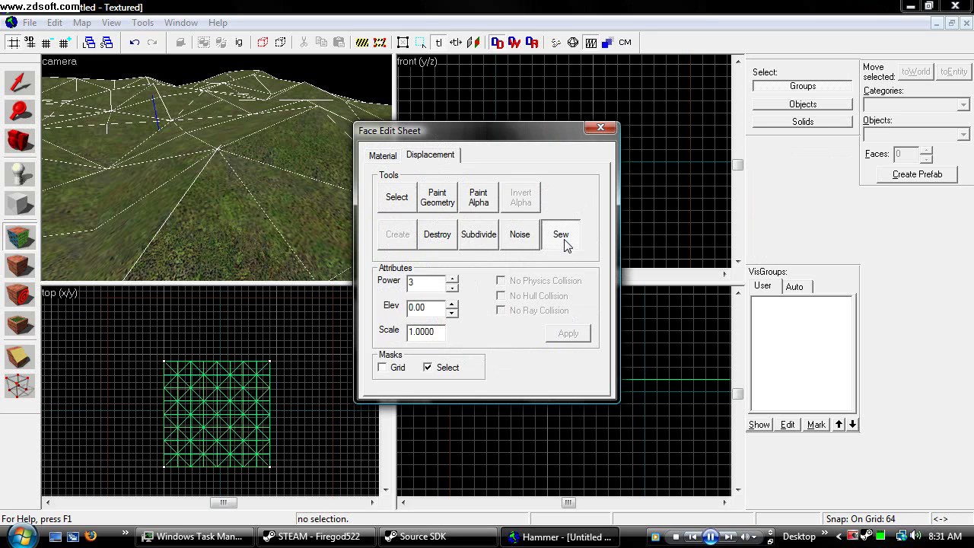
{"action": "left_click", "coordinate": [565, 245]}
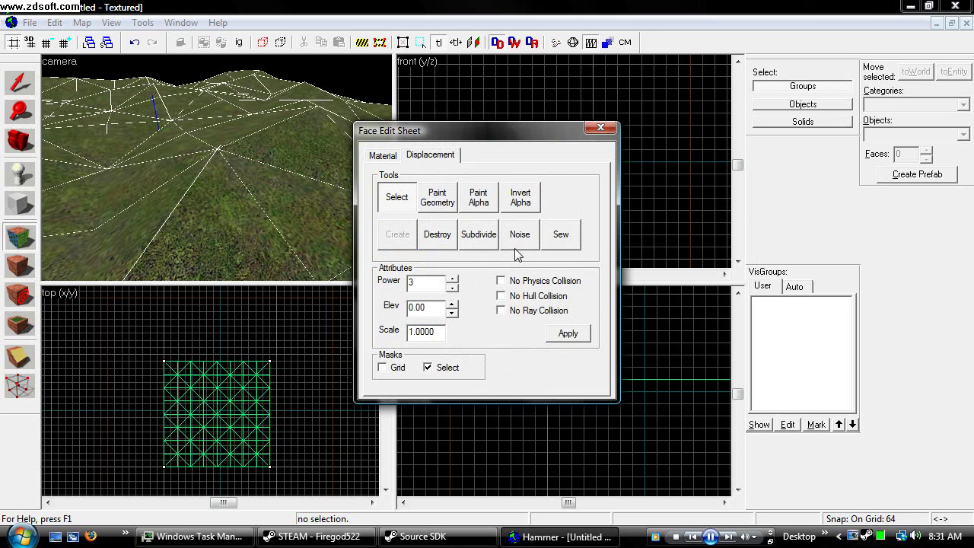
{"action": "left_click", "coordinate": [600, 127]}
- Pull the camera back and turn it to view the whole terrain from its front edge
{"action": "left_click", "coordinate": [17, 140]}
{"action": "key", "text": "d"}
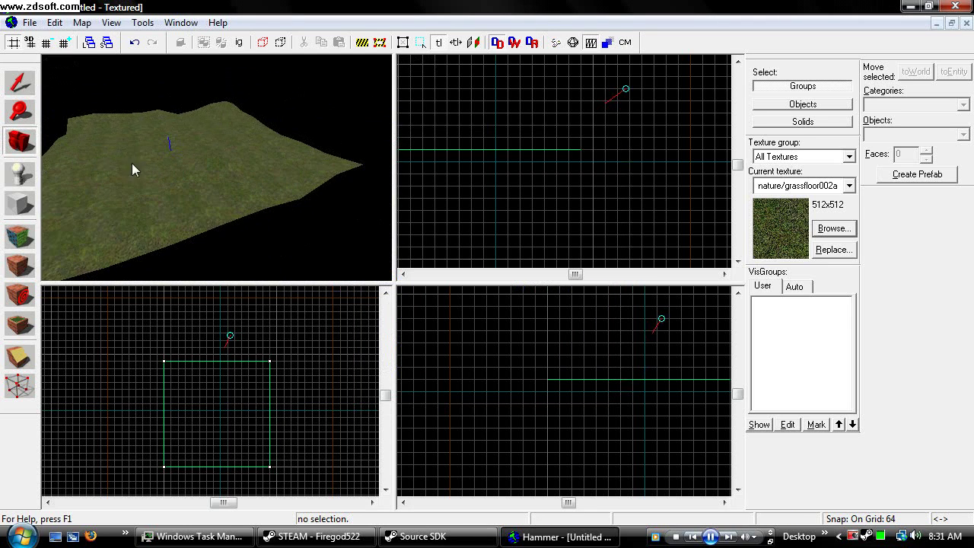
{"action": "left_click_drag", "start_coordinate": [132, 163], "coordinate": [218, 167]}
{"action": "key", "text": "d"}
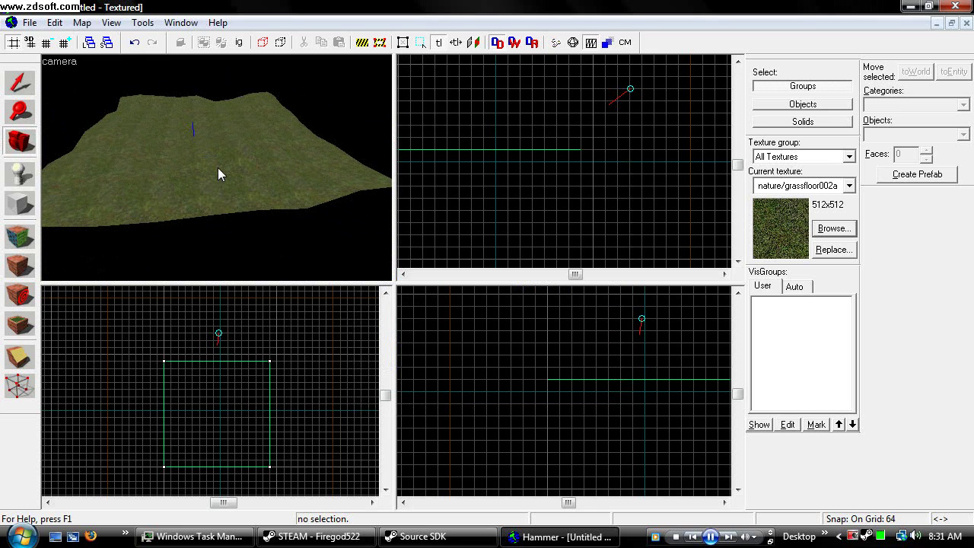